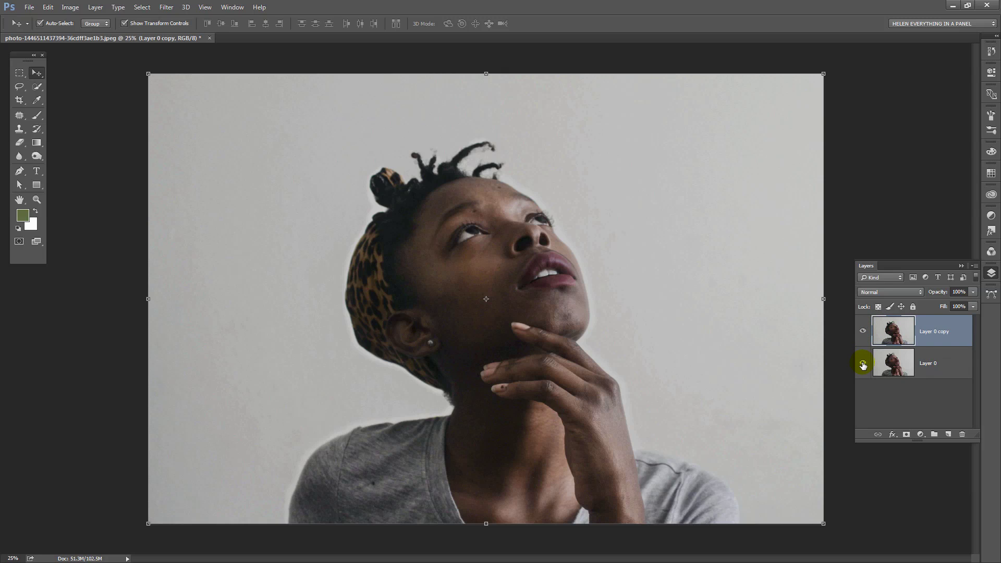
On Layer 0 copy, select the woman's head, torso and raised hand with the Quick Selection tool.
{"action": "left_click", "coordinate": [928, 329]}
{"action": "left_click", "coordinate": [883, 334]}
{"action": "left_click", "coordinate": [36, 89]}
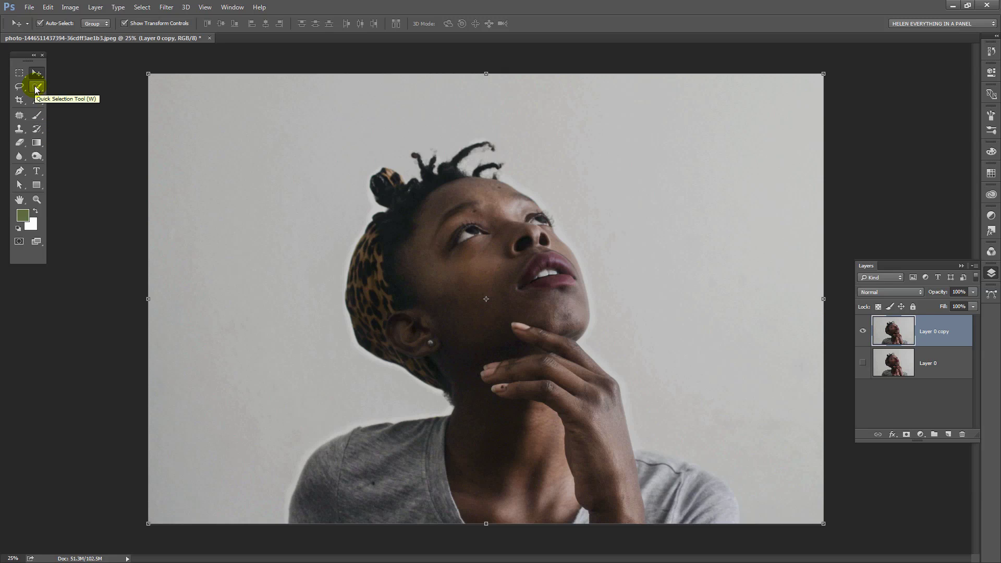
{"action": "left_click", "coordinate": [36, 88]}
{"action": "mouse_move", "coordinate": [369, 174]}
{"action": "left_mouse_down"}
{"action": "mouse_move", "coordinate": [452, 262]}
{"action": "mouse_move", "coordinate": [452, 324]}
{"action": "left_mouse_up"}
{"action": "mouse_move", "coordinate": [476, 356]}
{"action": "left_mouse_down"}
{"action": "mouse_move", "coordinate": [490, 394]}
{"action": "mouse_move", "coordinate": [485, 448]}
{"action": "mouse_move", "coordinate": [419, 477]}
{"action": "mouse_move", "coordinate": [373, 473]}
{"action": "mouse_move", "coordinate": [350, 491]}
{"action": "left_mouse_up"}
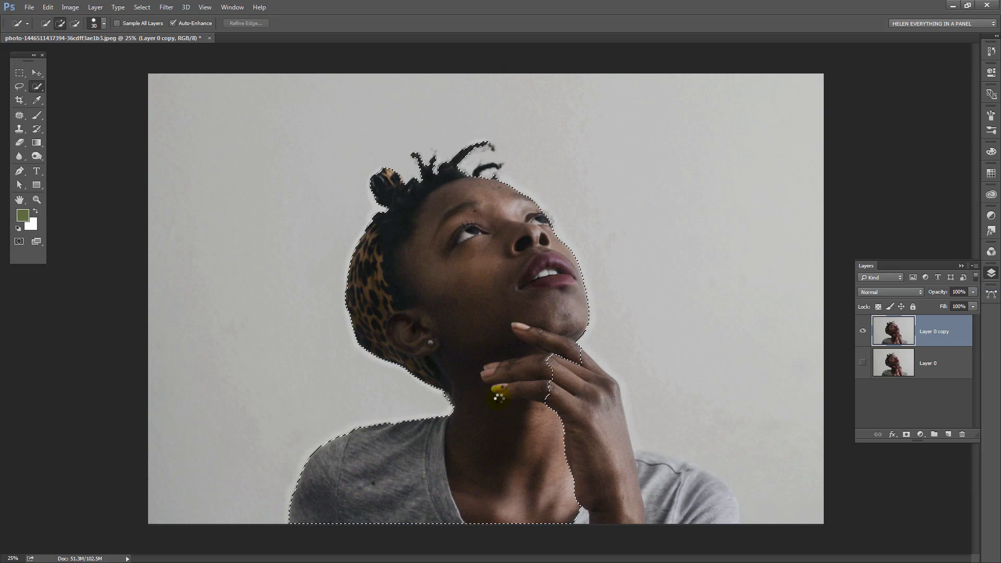
{"action": "mouse_move", "coordinate": [541, 354]}
{"action": "left_mouse_down"}
{"action": "mouse_move", "coordinate": [588, 403]}
{"action": "mouse_move", "coordinate": [617, 499]}
{"action": "left_mouse_up"}
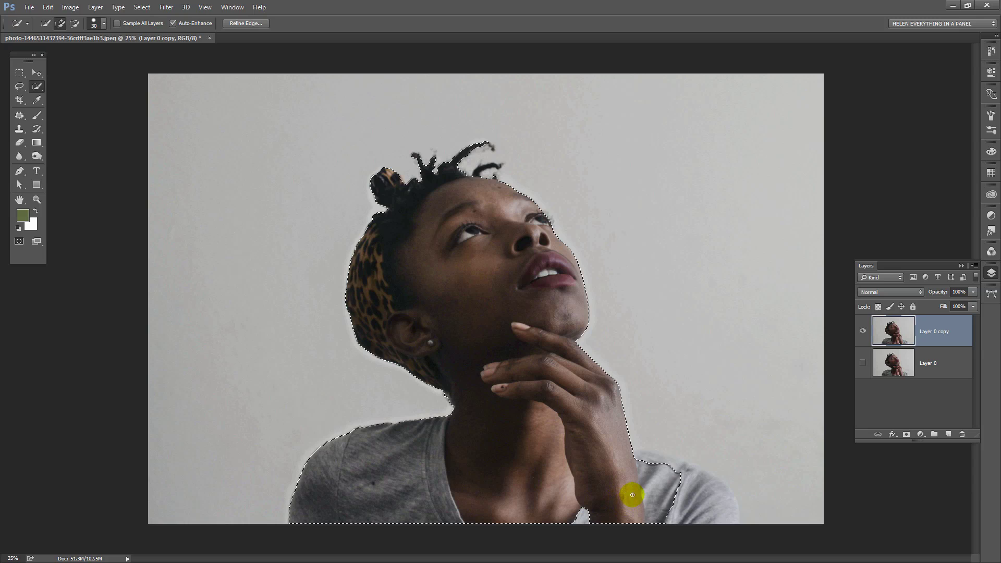
Extend the quick selection over the shoulder behind the raised hand and the small gap beside the wrist.
{"action": "left_click", "coordinate": [632, 449]}
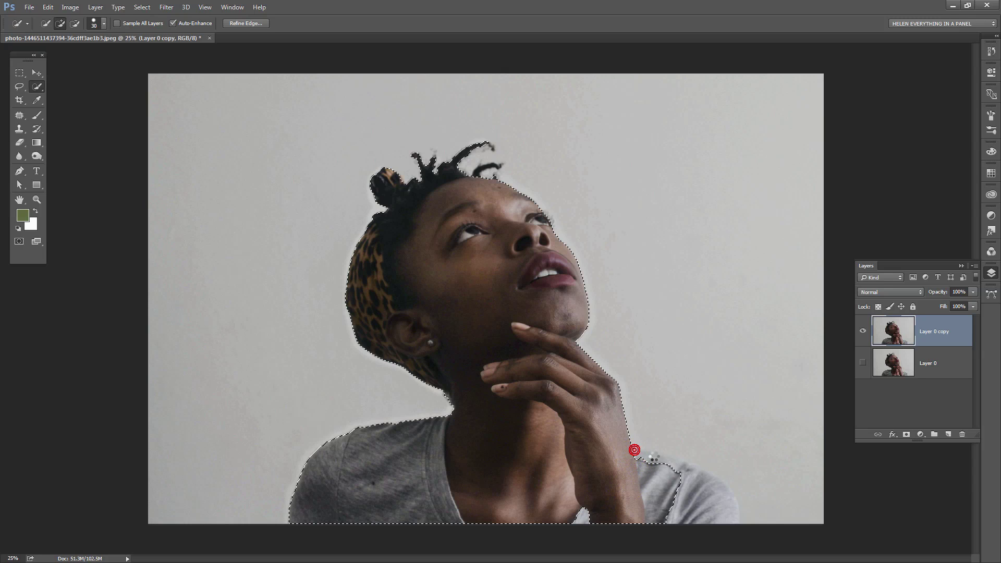
{"action": "left_click", "coordinate": [667, 456]}
{"action": "mouse_move", "coordinate": [666, 456]}
{"action": "left_mouse_down"}
{"action": "mouse_move", "coordinate": [729, 517]}
{"action": "mouse_move", "coordinate": [700, 474]}
{"action": "left_mouse_up"}
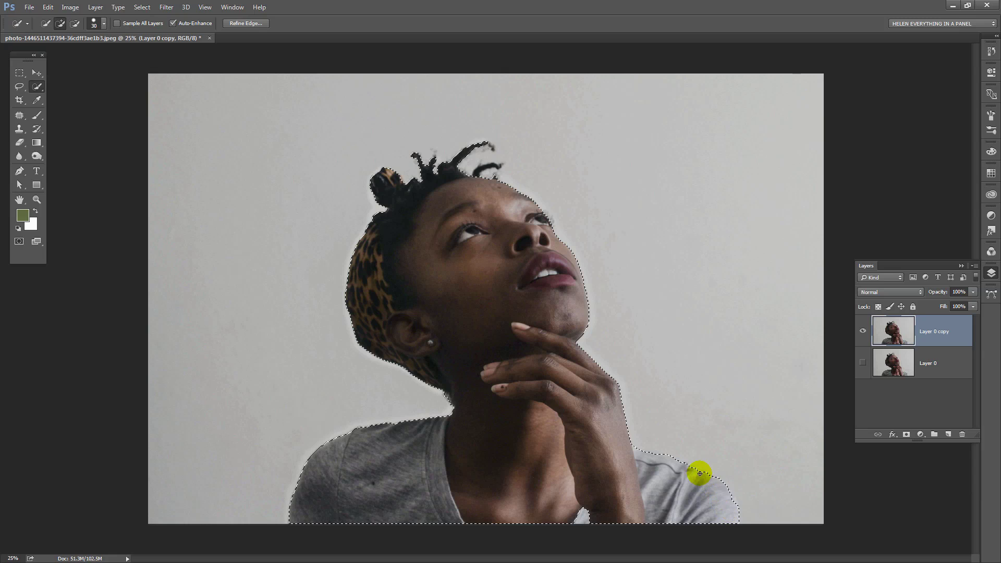
{"action": "left_click", "coordinate": [595, 518]}
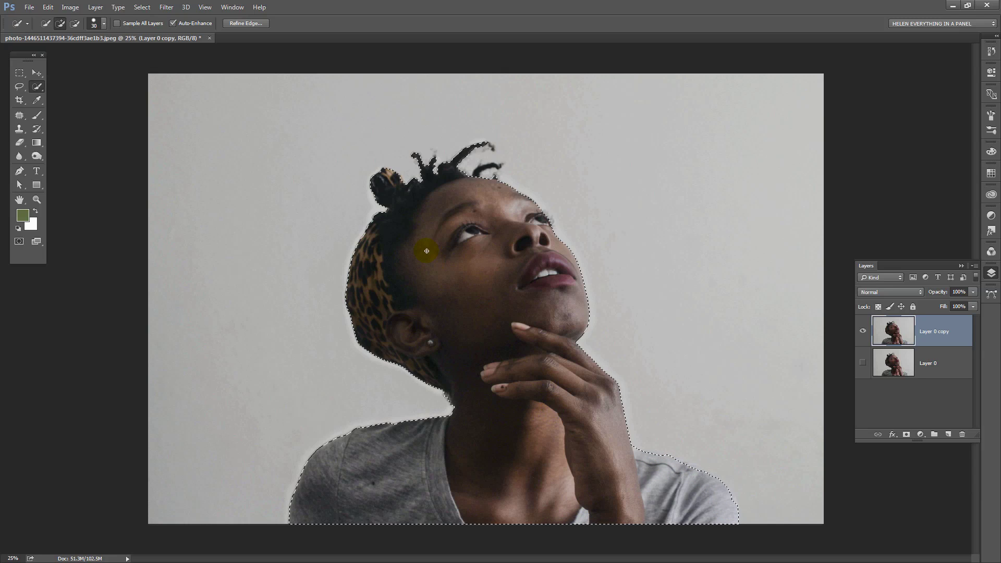
Add loose areas around the eyelashes and the hair curls above the forehead to the selection with the Lasso tool.
{"action": "mouse_move", "coordinate": [453, 185]}
{"action": "left_mouse_down"}
{"action": "mouse_move", "coordinate": [476, 181]}
{"action": "mouse_move", "coordinate": [481, 166]}
{"action": "mouse_move", "coordinate": [528, 195]}
{"action": "mouse_move", "coordinate": [523, 205]}
{"action": "mouse_move", "coordinate": [536, 223]}
{"action": "left_mouse_up"}
{"action": "left_click", "coordinate": [382, 174]}
{"action": "mouse_move", "coordinate": [424, 228]}
{"action": "left_mouse_down"}
{"action": "mouse_move", "coordinate": [470, 231]}
{"action": "mouse_move", "coordinate": [542, 198]}
{"action": "mouse_move", "coordinate": [475, 226]}
{"action": "mouse_move", "coordinate": [512, 221]}
{"action": "mouse_move", "coordinate": [519, 250]}
{"action": "mouse_move", "coordinate": [535, 228]}
{"action": "mouse_move", "coordinate": [391, 156]}
{"action": "mouse_move", "coordinate": [552, 209]}
{"action": "mouse_move", "coordinate": [542, 232]}
{"action": "left_mouse_up"}
{"action": "left_click", "coordinate": [19, 86]}
{"action": "left_click_drag", "start_coordinate": [508, 217], "coordinate": [508, 217]}
{"action": "left_click_drag", "start_coordinate": [549, 245], "coordinate": [528, 292]}
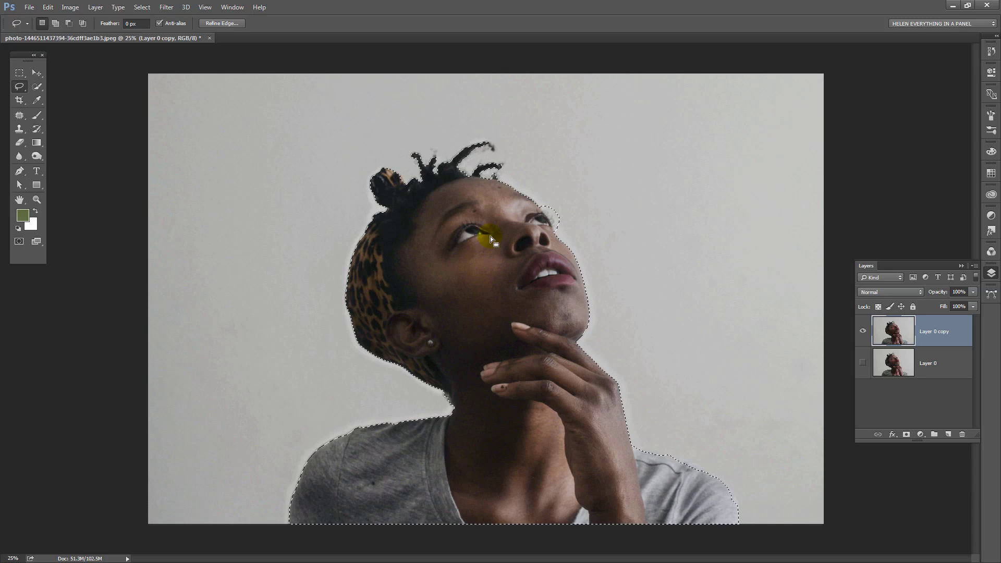
{"action": "mouse_move", "coordinate": [468, 162]}
{"action": "left_mouse_down"}
{"action": "mouse_move", "coordinate": [471, 145]}
{"action": "mouse_move", "coordinate": [507, 186]}
{"action": "mouse_move", "coordinate": [447, 158]}
{"action": "mouse_move", "coordinate": [458, 163]}
{"action": "mouse_move", "coordinate": [446, 168]}
{"action": "left_mouse_up"}
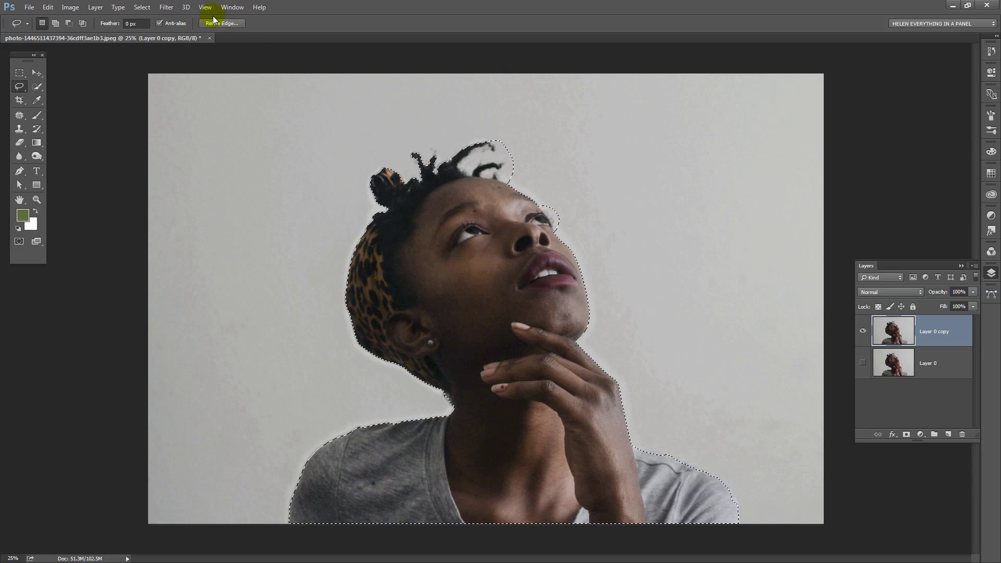
Refine the selection edge using the On Black view, shifting the edge inward to about -68%.
{"action": "left_click", "coordinate": [141, 7]}
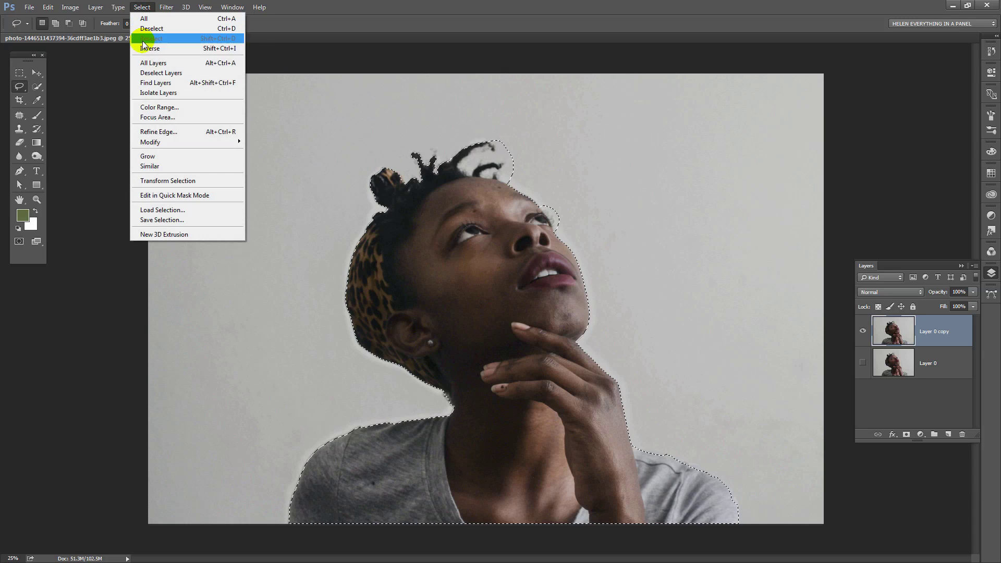
{"action": "left_click", "coordinate": [159, 135]}
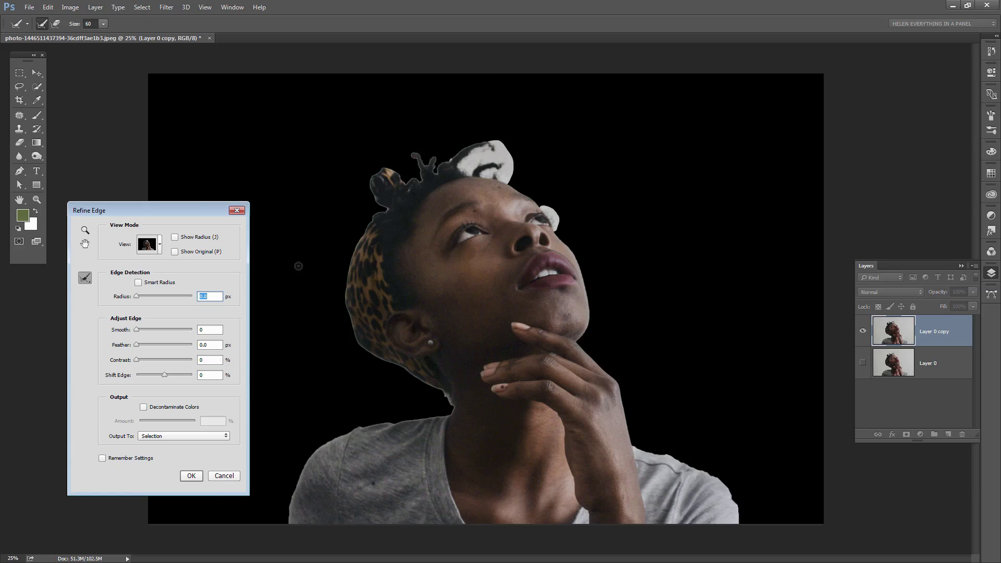
{"action": "left_click", "coordinate": [160, 245]}
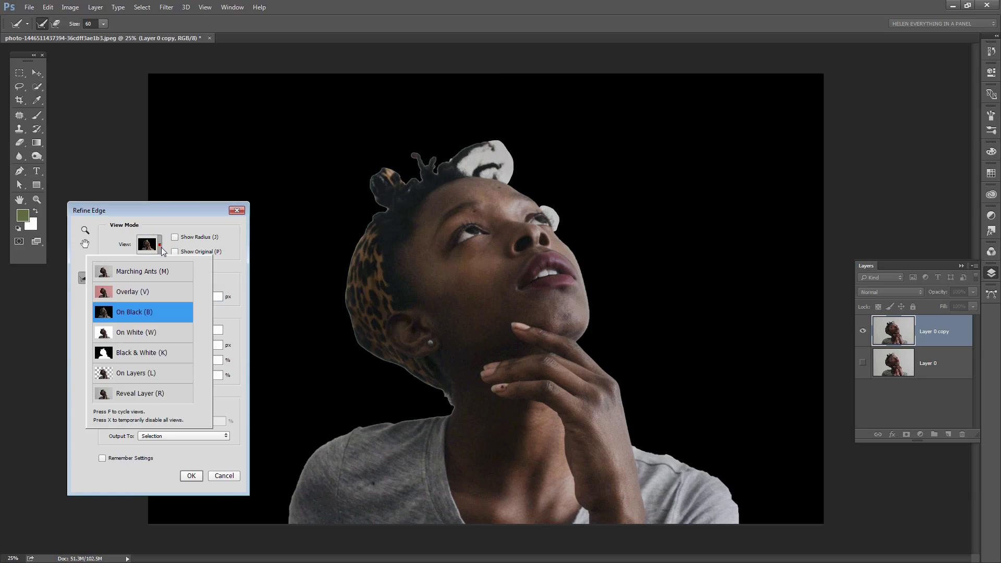
{"action": "left_click", "coordinate": [129, 314]}
{"action": "left_click", "coordinate": [82, 438]}
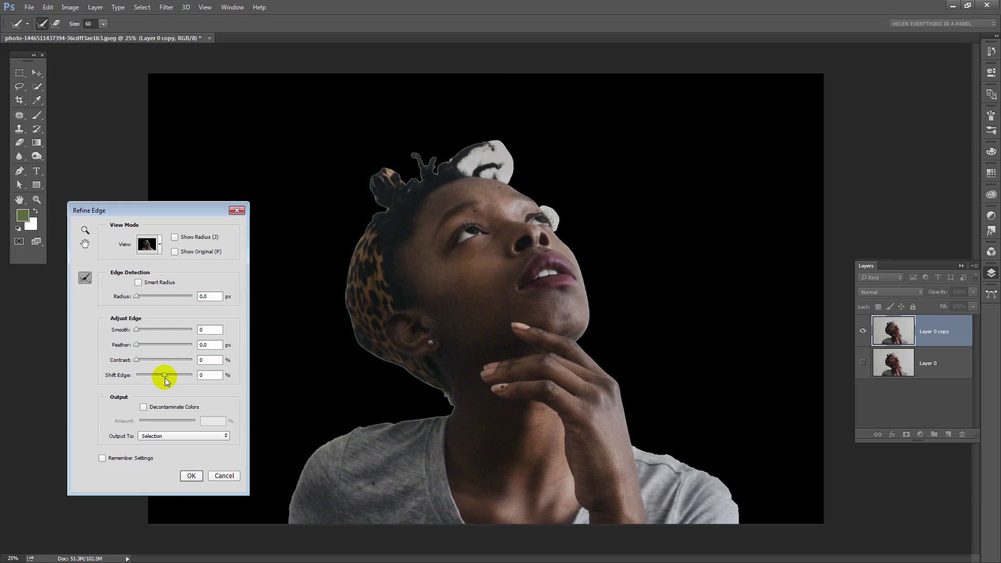
{"action": "left_click_drag", "start_coordinate": [166, 381], "coordinate": [144, 379]}
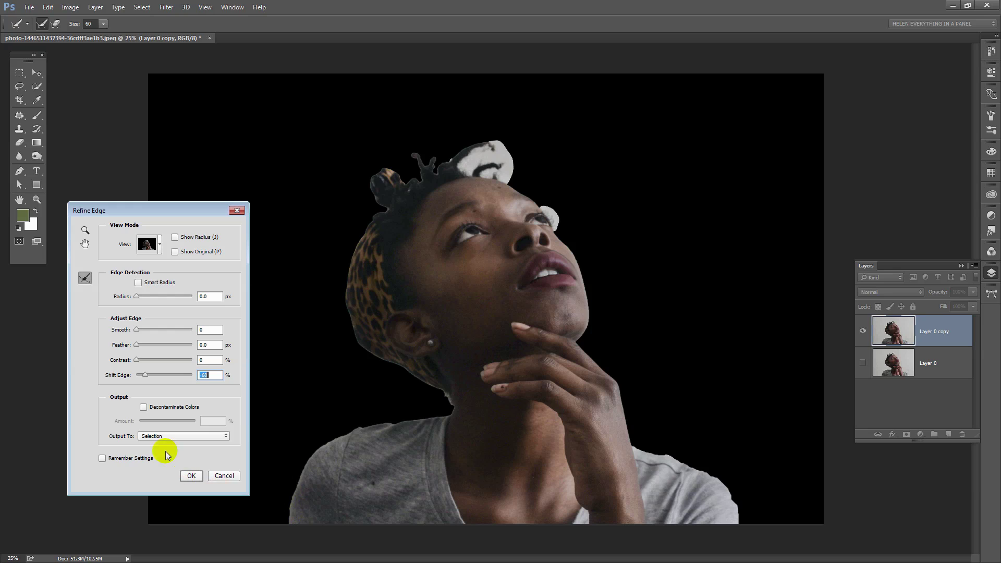
{"action": "left_click", "coordinate": [189, 475]}
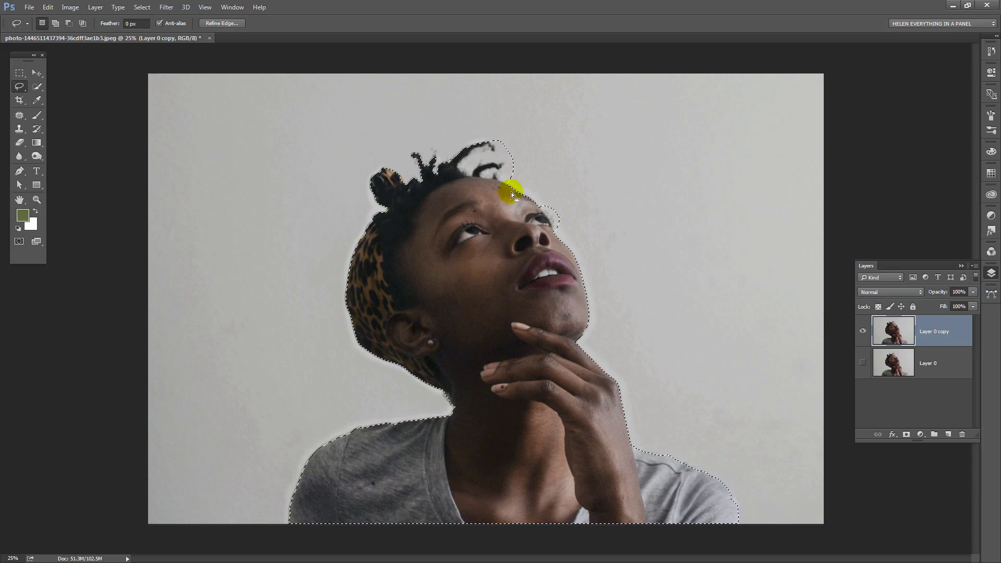
Invert the selection and delete the background from Layer 0 copy.
{"action": "left_click", "coordinate": [141, 9]}
{"action": "left_click", "coordinate": [147, 48]}
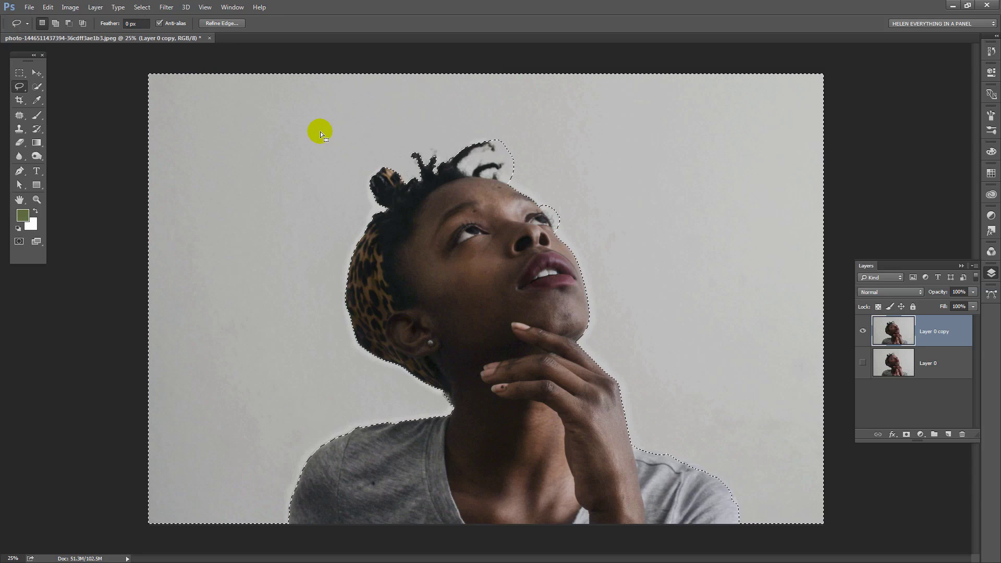
{"action": "key", "text": "Delete"}
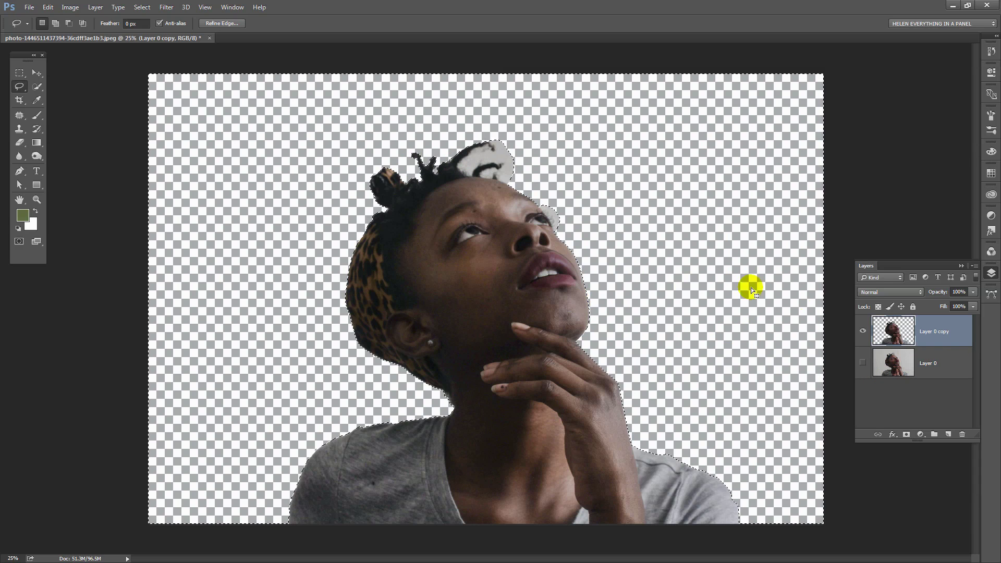
Swap visibility to show only Layer 0, and invert the selection on that layer so it covers the woman.
{"action": "left_click", "coordinate": [862, 333]}
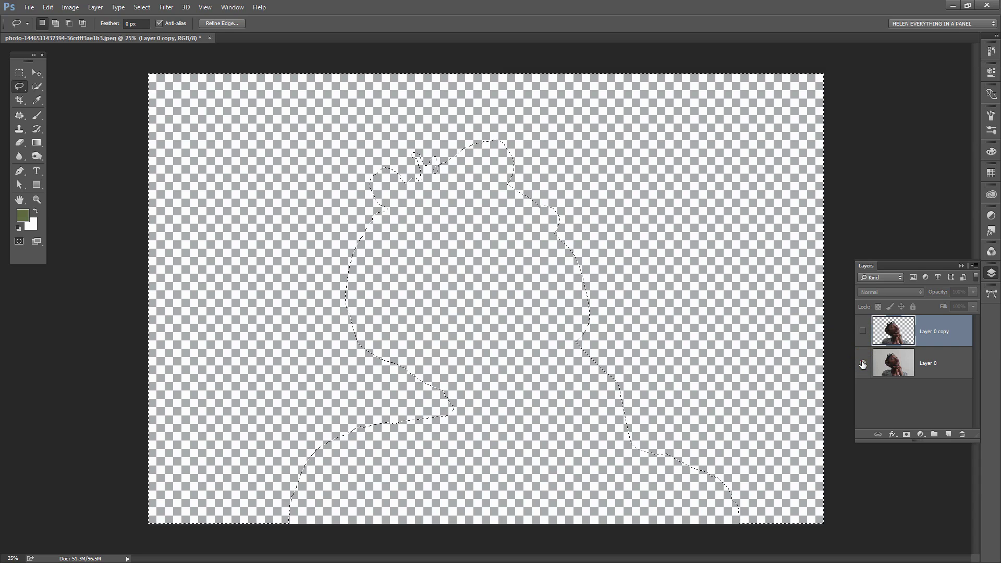
{"action": "left_click", "coordinate": [862, 363]}
{"action": "left_click", "coordinate": [891, 363]}
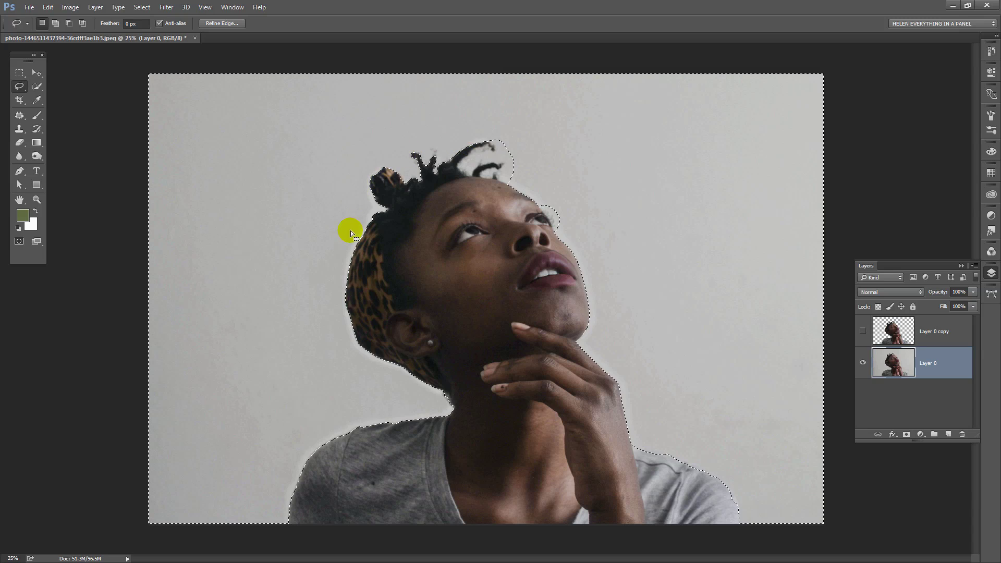
{"action": "left_click", "coordinate": [146, 10]}
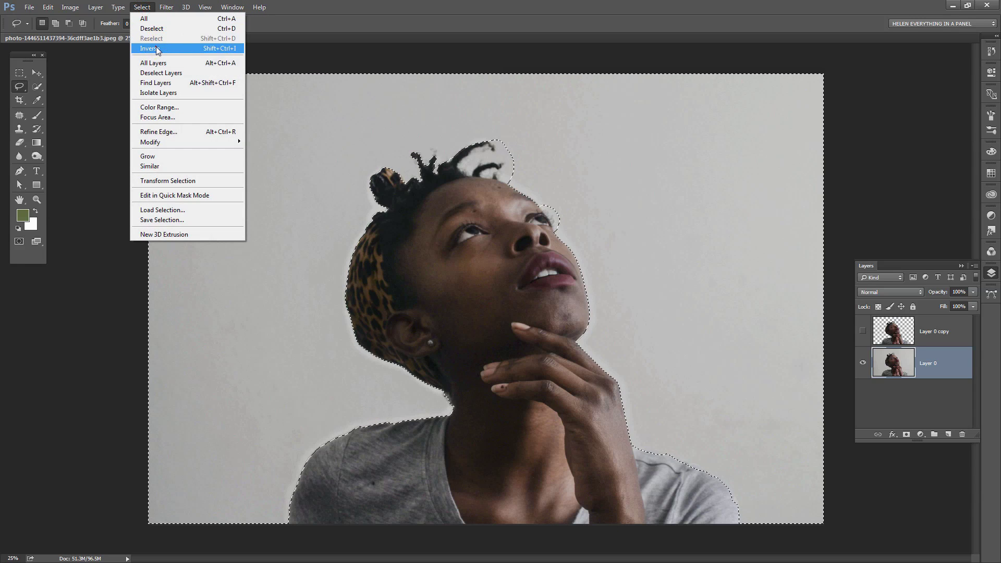
{"action": "left_click", "coordinate": [155, 46]}
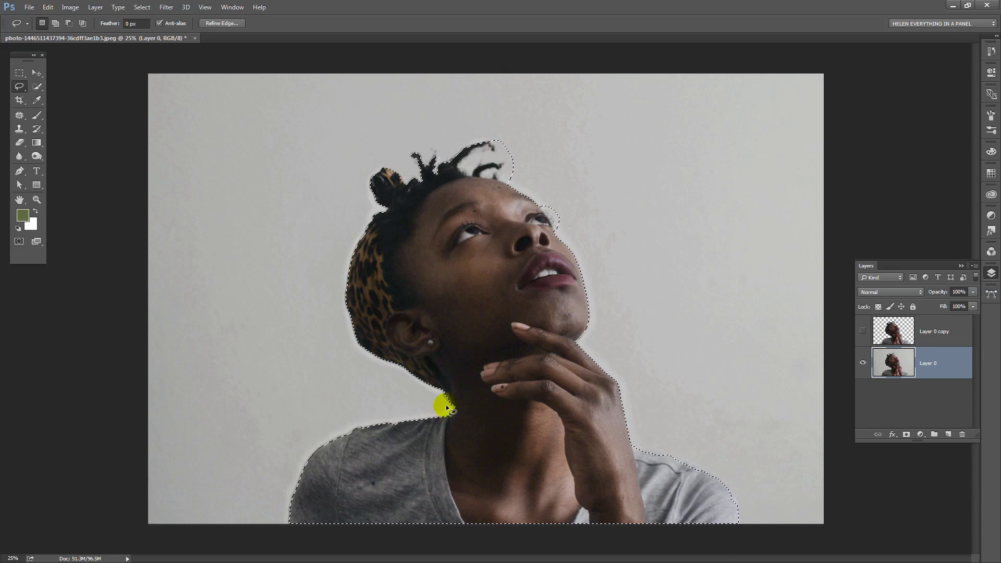
Expand the selection around the woman by 150 pixels.
{"action": "left_click", "coordinate": [139, 7]}
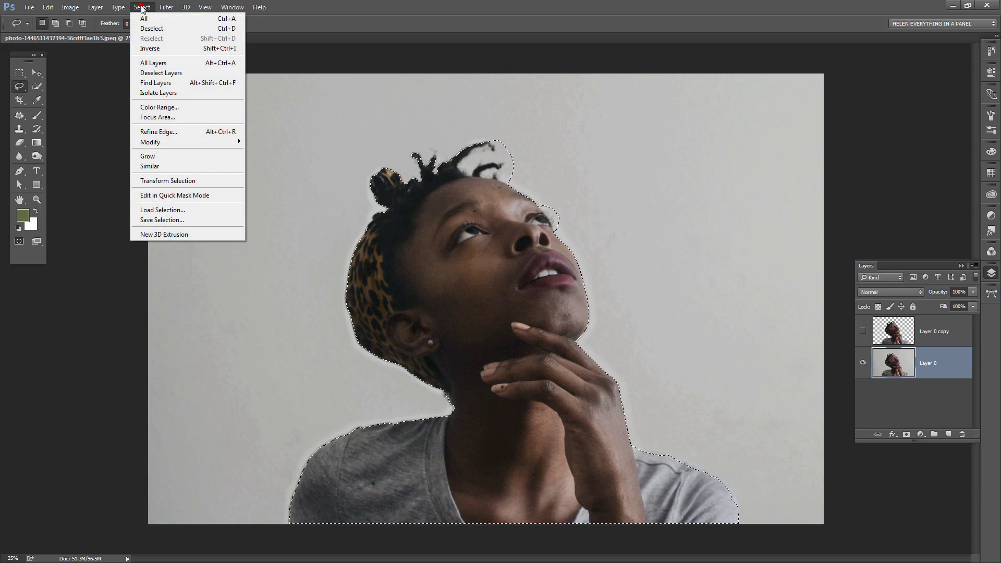
{"action": "mouse_move", "coordinate": [145, 143]}
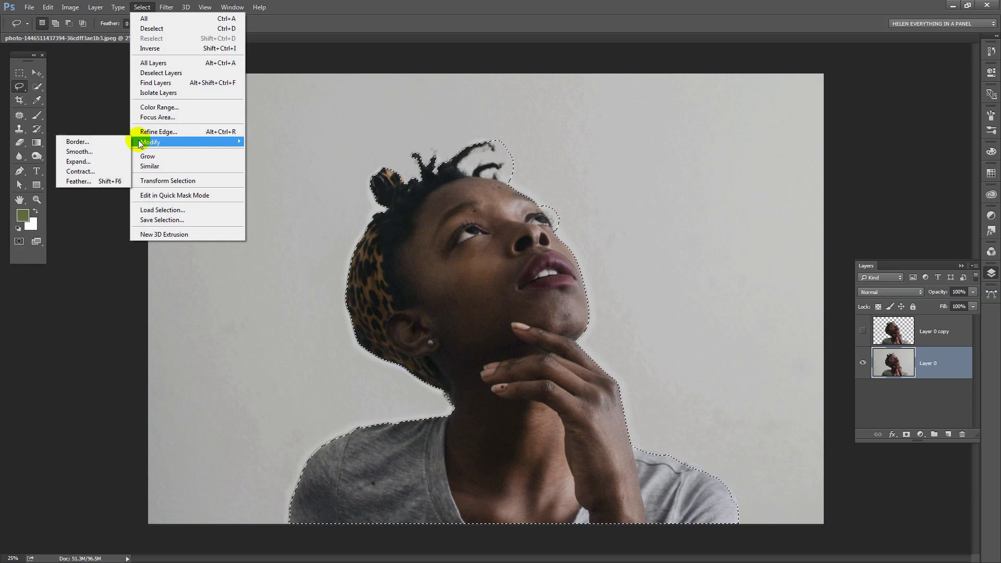
{"action": "left_click", "coordinate": [91, 162]}
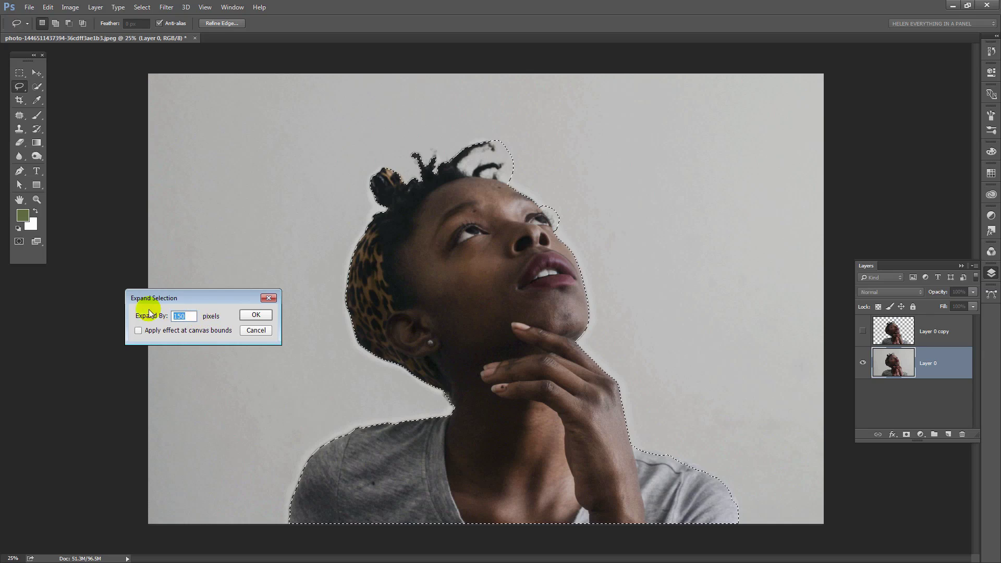
{"action": "left_click_drag", "start_coordinate": [192, 292], "coordinate": [162, 318]}
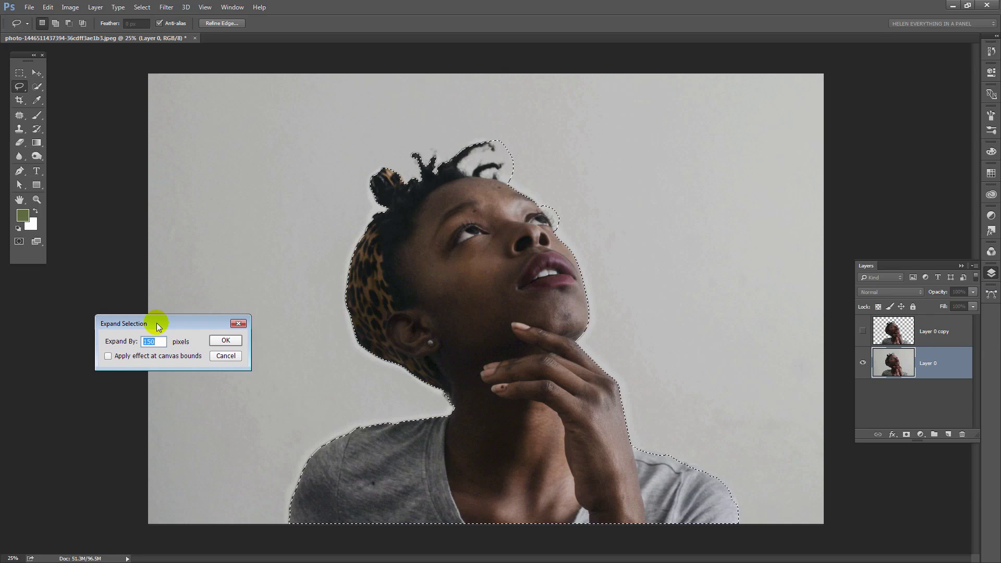
{"action": "left_click", "coordinate": [224, 342]}
{"action": "mouse_move", "coordinate": [395, 197]}
{"action": "left_mouse_down"}
{"action": "mouse_move", "coordinate": [413, 164]}
{"action": "mouse_move", "coordinate": [429, 164]}
{"action": "mouse_move", "coordinate": [453, 137]}
{"action": "mouse_move", "coordinate": [331, 246]}
{"action": "mouse_move", "coordinate": [297, 405]}
{"action": "mouse_move", "coordinate": [554, 550]}
{"action": "mouse_move", "coordinate": [389, 452]}
{"action": "mouse_move", "coordinate": [477, 370]}
{"action": "left_mouse_up"}
{"action": "left_click_drag", "start_coordinate": [487, 234], "coordinate": [574, 318]}
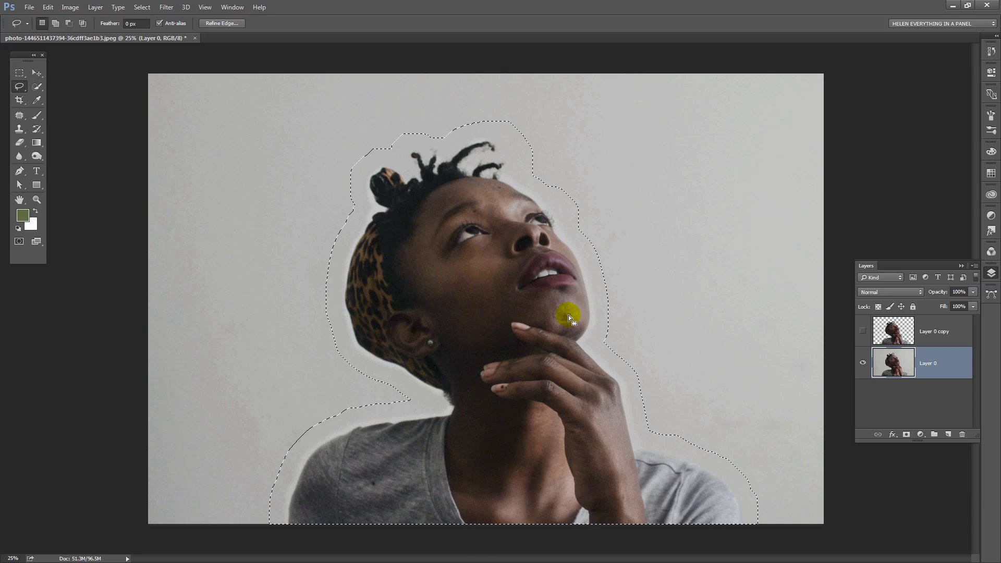
{"action": "mouse_move", "coordinate": [443, 486]}
{"action": "left_mouse_down"}
{"action": "mouse_move", "coordinate": [443, 248]}
{"action": "mouse_move", "coordinate": [460, 243]}
{"action": "mouse_move", "coordinate": [459, 210]}
{"action": "left_mouse_up"}
Fill the expanded selection on Layer 0 using Content-Aware at 100% opacity in Normal mode, and deselect.
{"action": "left_click", "coordinate": [48, 7]}
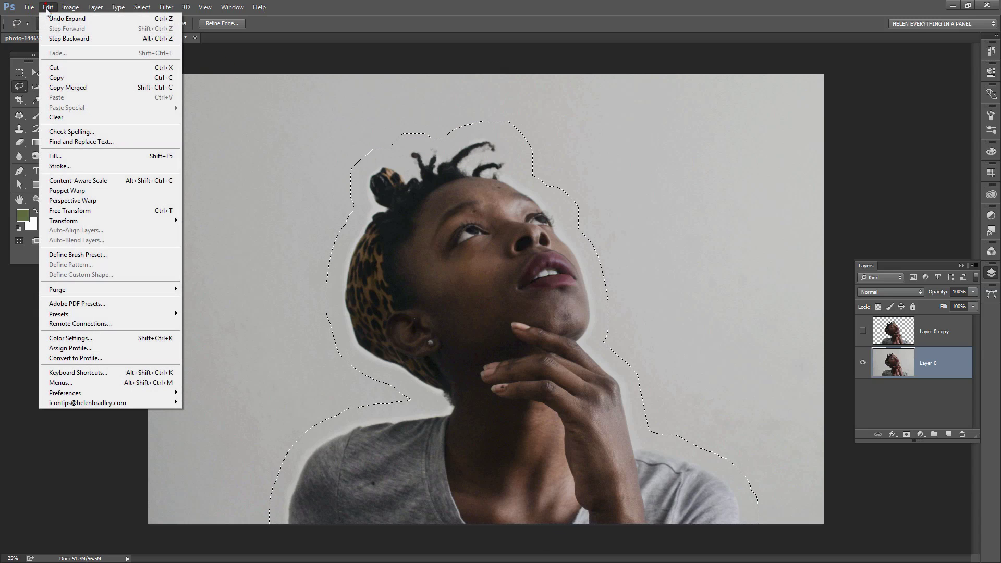
{"action": "left_click", "coordinate": [55, 156]}
{"action": "left_click", "coordinate": [275, 162]}
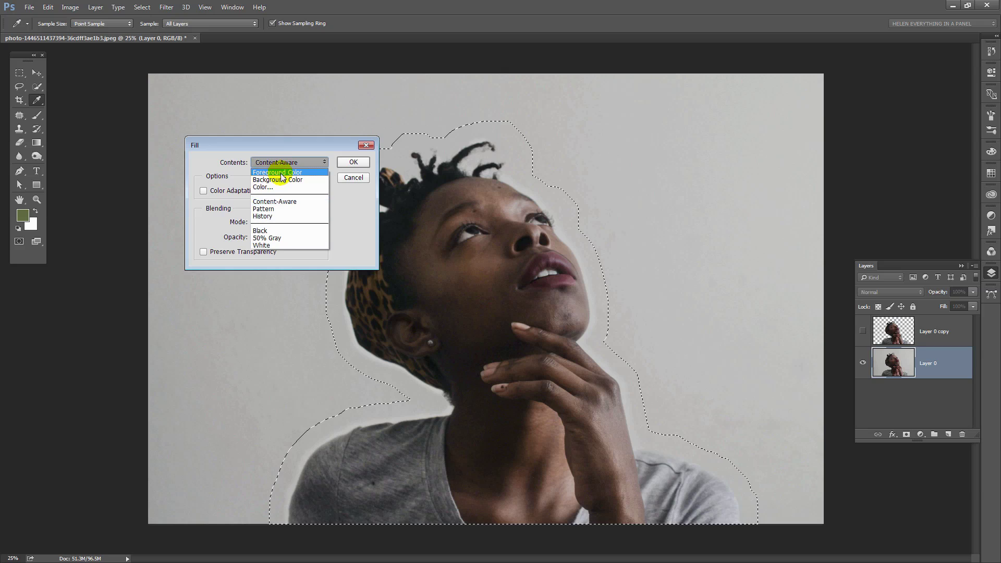
{"action": "left_click", "coordinate": [288, 200]}
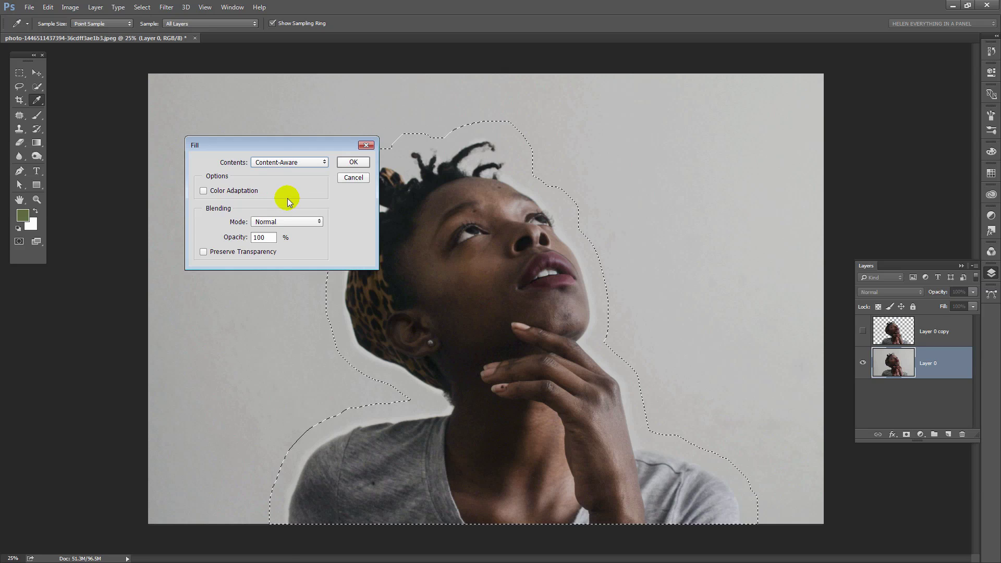
{"action": "left_click", "coordinate": [353, 161]}
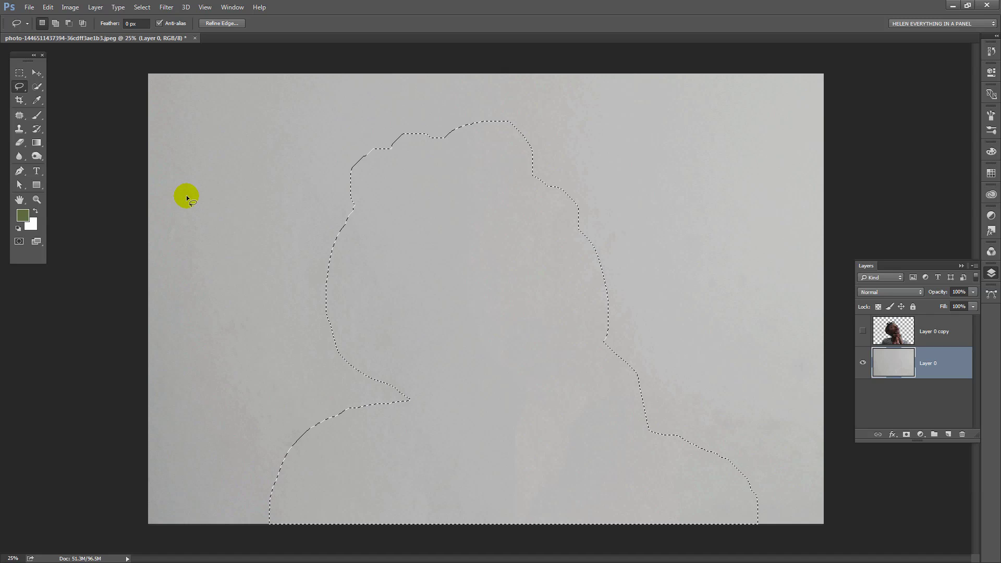
{"action": "key", "text": "ctrl+d"}
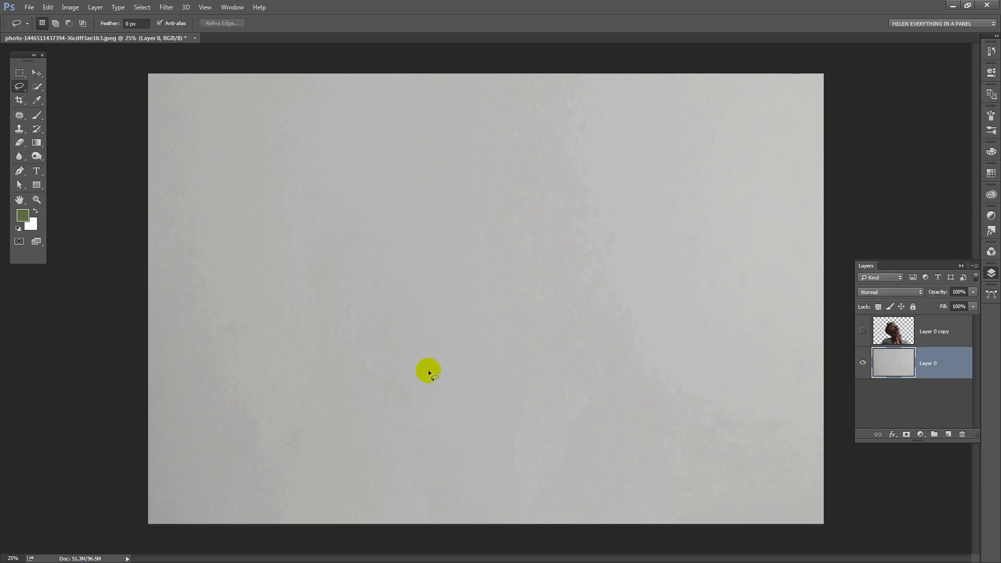
Redisplay Layer 0 copy and make a hidden duplicate of it above, leaving Layer 0 copy active.
{"action": "left_click", "coordinate": [863, 332]}
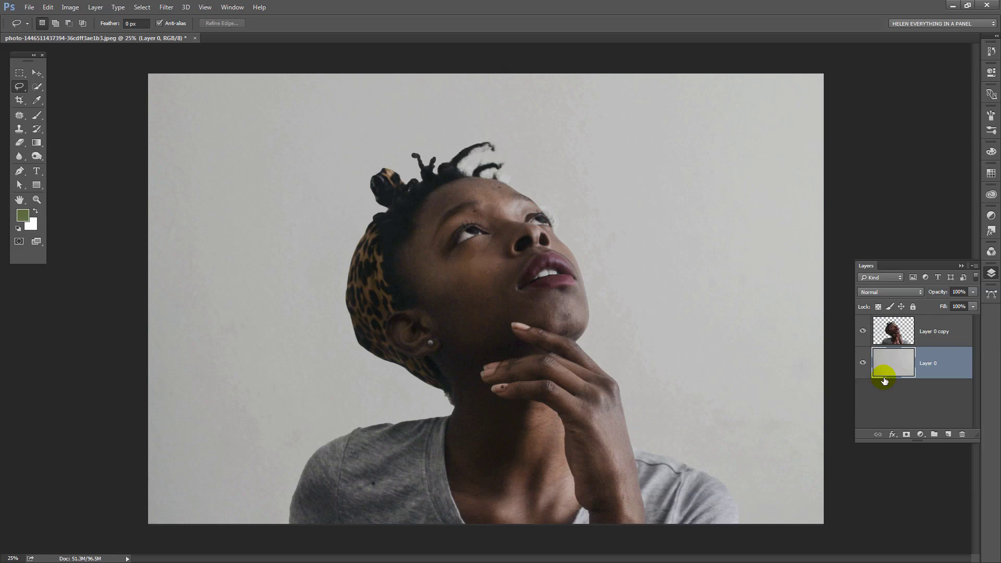
{"action": "left_click", "coordinate": [888, 339]}
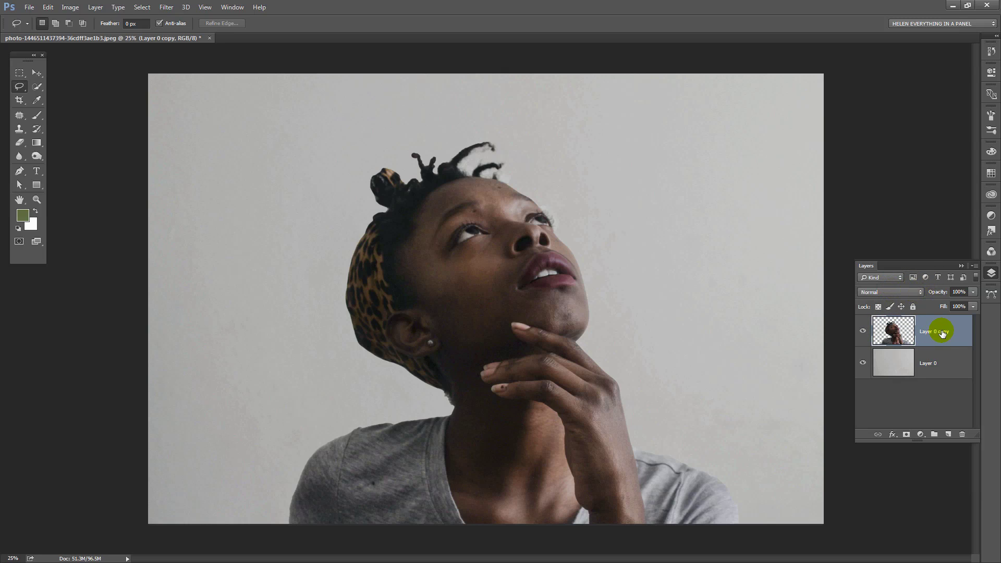
{"action": "left_click_drag", "start_coordinate": [942, 330], "coordinate": [949, 434]}
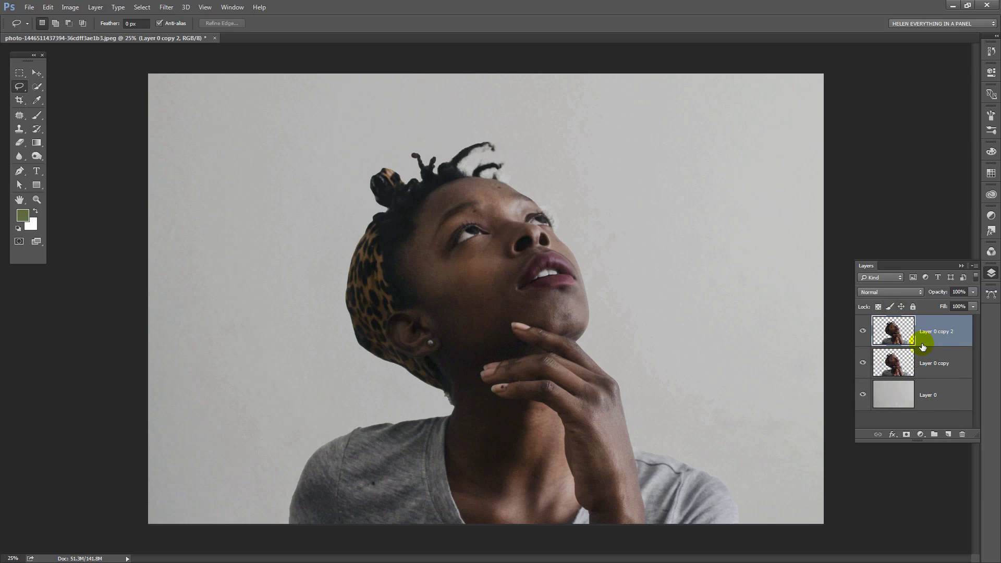
{"action": "left_click", "coordinate": [863, 333]}
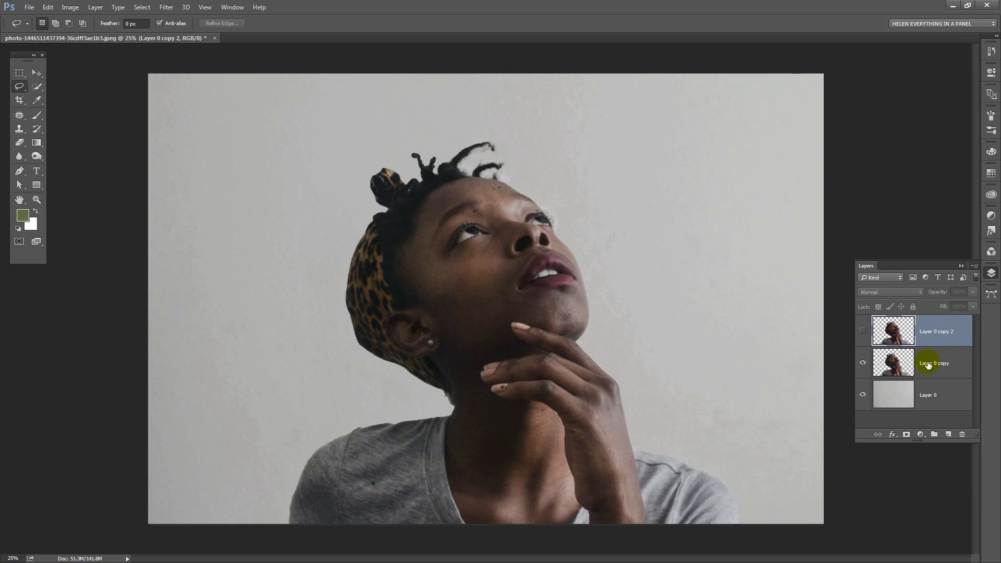
{"action": "left_click", "coordinate": [893, 363]}
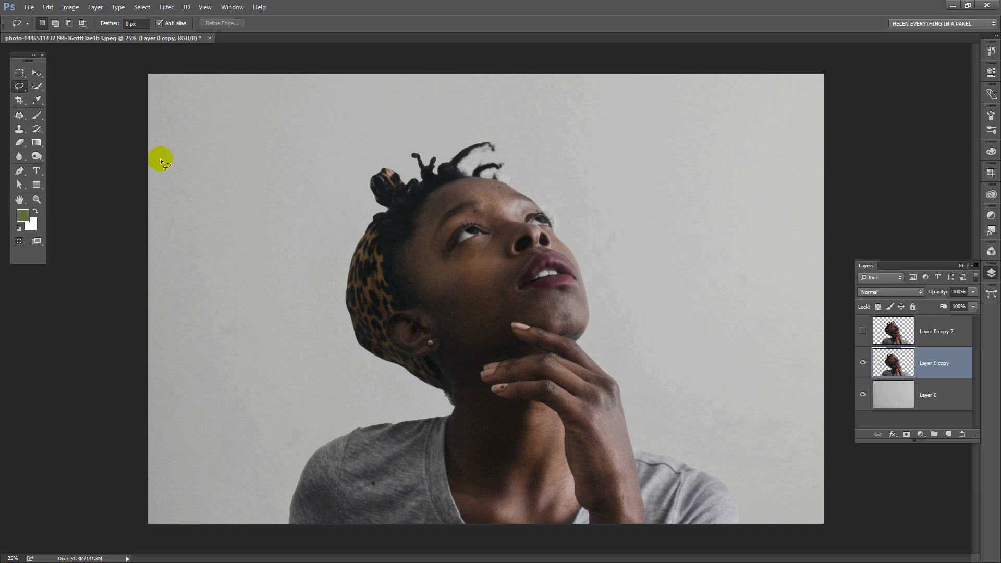
Stretch the woman on Layer 0 copy horizontally to about 136% width, extending past the photo's left edge.
{"action": "left_click", "coordinate": [38, 74]}
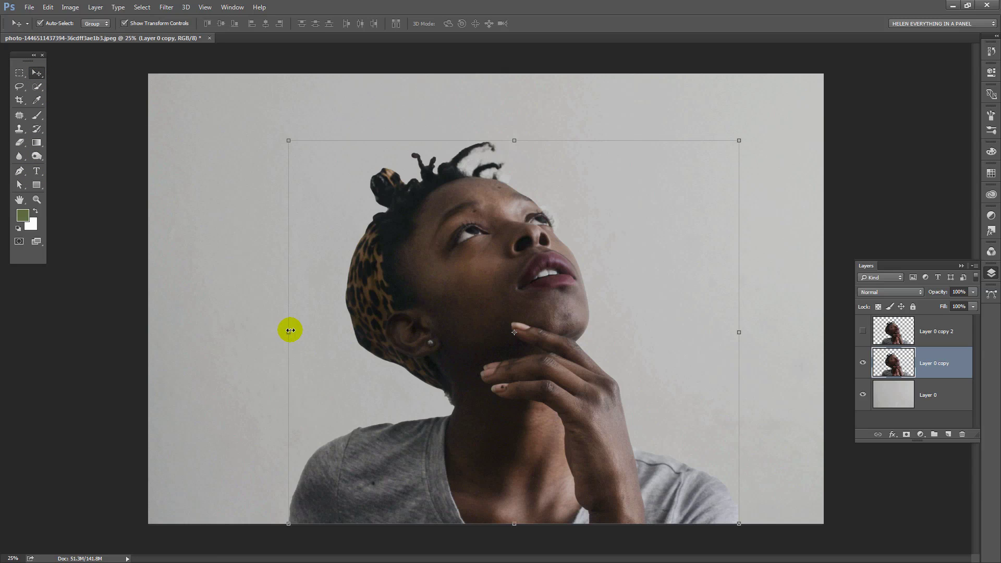
{"action": "left_click_drag", "start_coordinate": [289, 329], "coordinate": [127, 331]}
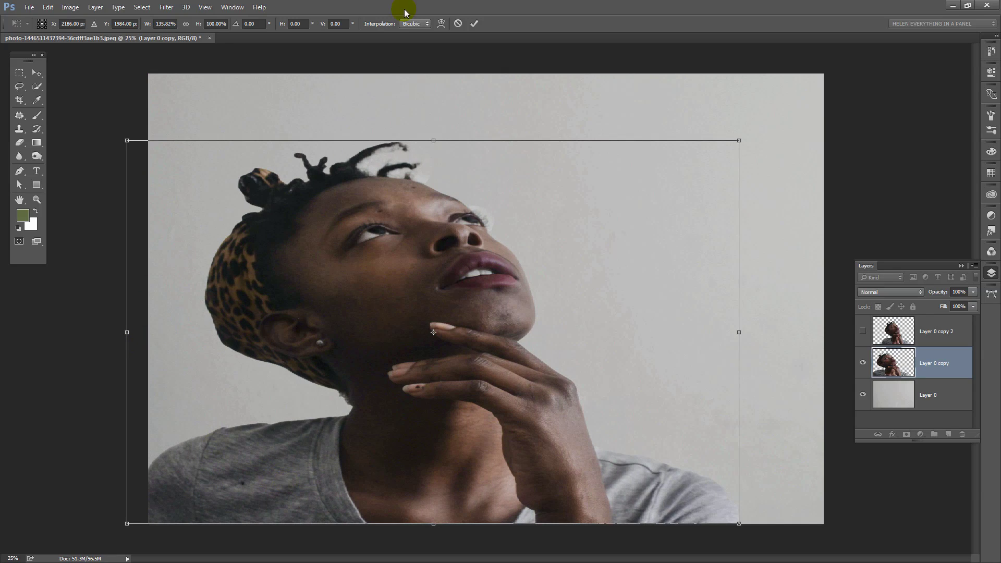
{"action": "left_click", "coordinate": [474, 24]}
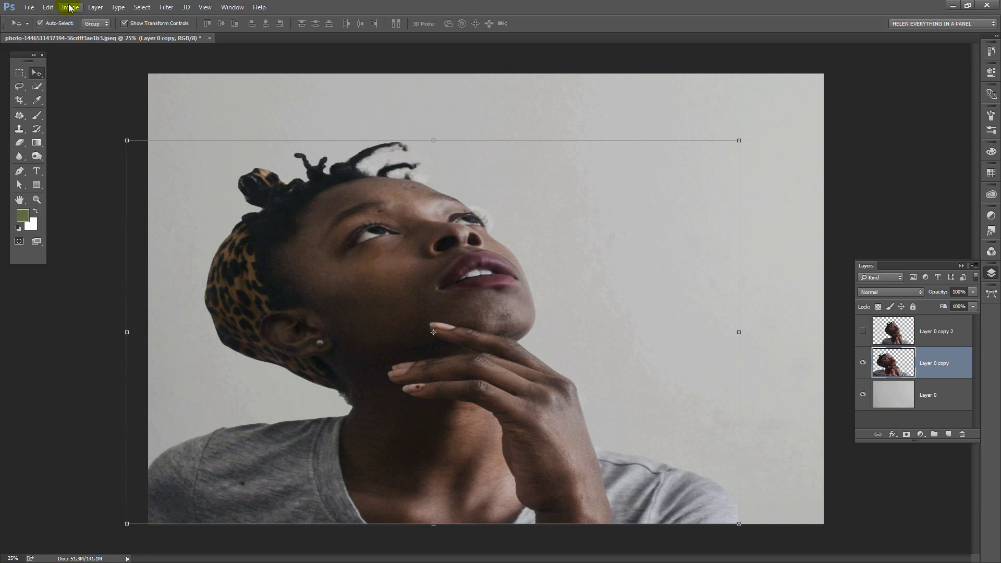
Warp Layer 0 copy, pulling the back of the head outward, the face toward the right and the hair upward.
{"action": "left_click", "coordinate": [48, 7]}
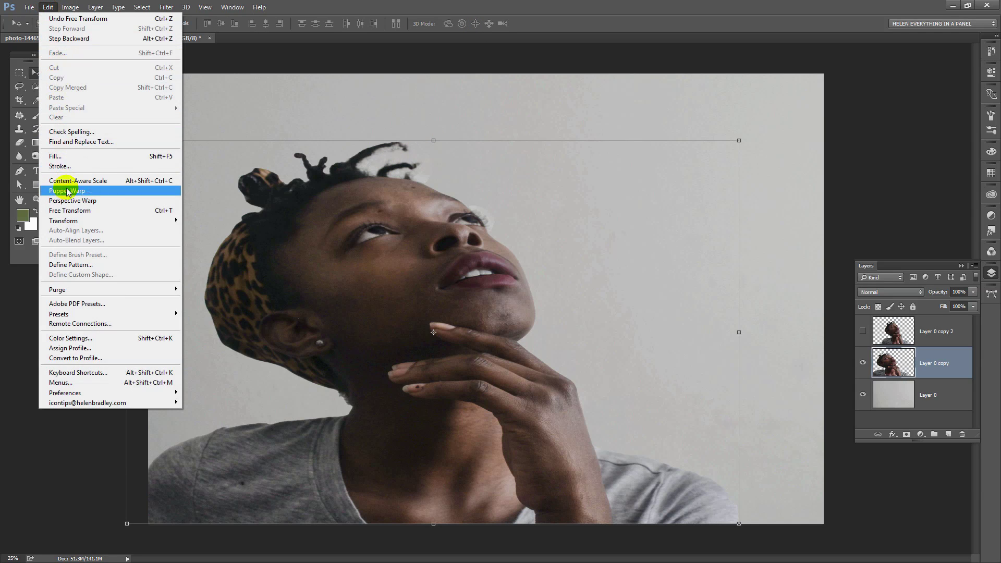
{"action": "mouse_move", "coordinate": [76, 220]}
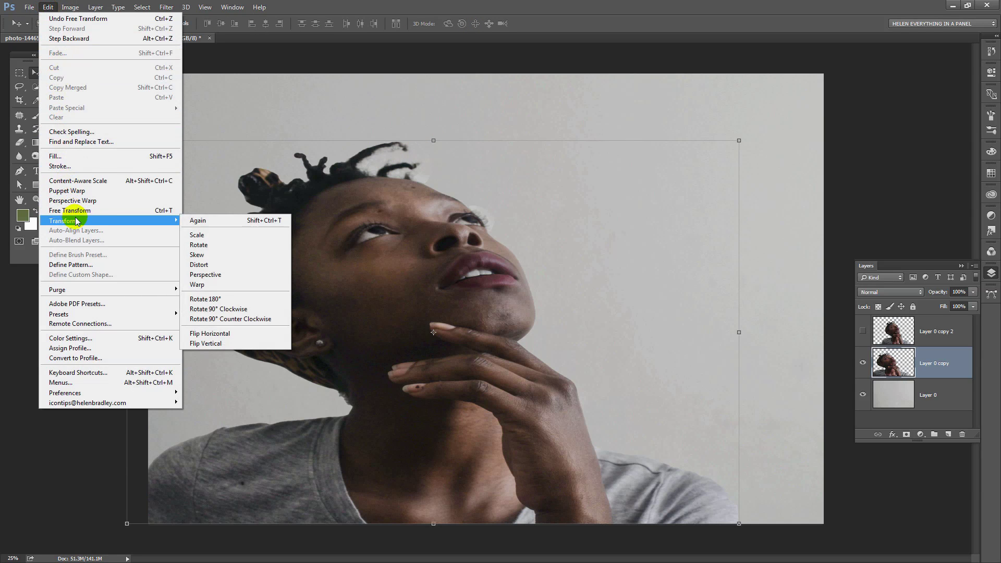
{"action": "left_click", "coordinate": [198, 285]}
{"action": "left_click_drag", "start_coordinate": [309, 403], "coordinate": [290, 406]}
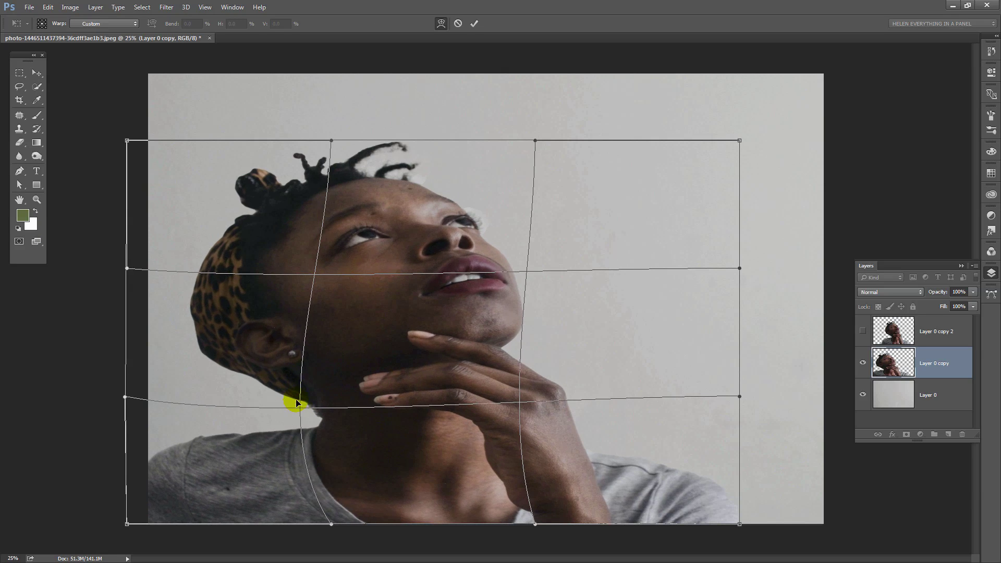
{"action": "left_click_drag", "start_coordinate": [290, 292], "coordinate": [382, 264]}
{"action": "left_click_drag", "start_coordinate": [500, 276], "coordinate": [563, 267]}
{"action": "left_click_drag", "start_coordinate": [380, 182], "coordinate": [370, 143]}
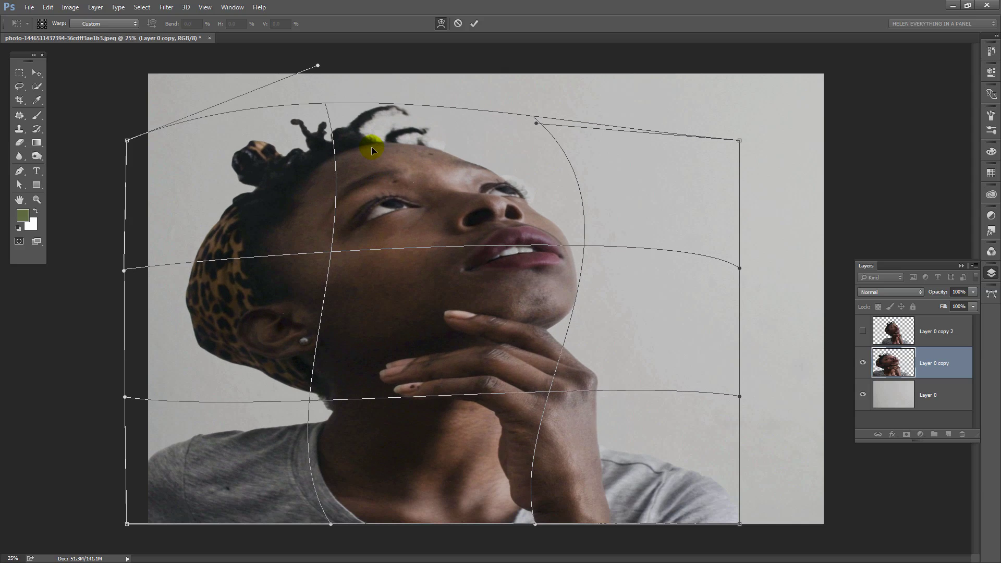
{"action": "left_click", "coordinate": [473, 24]}
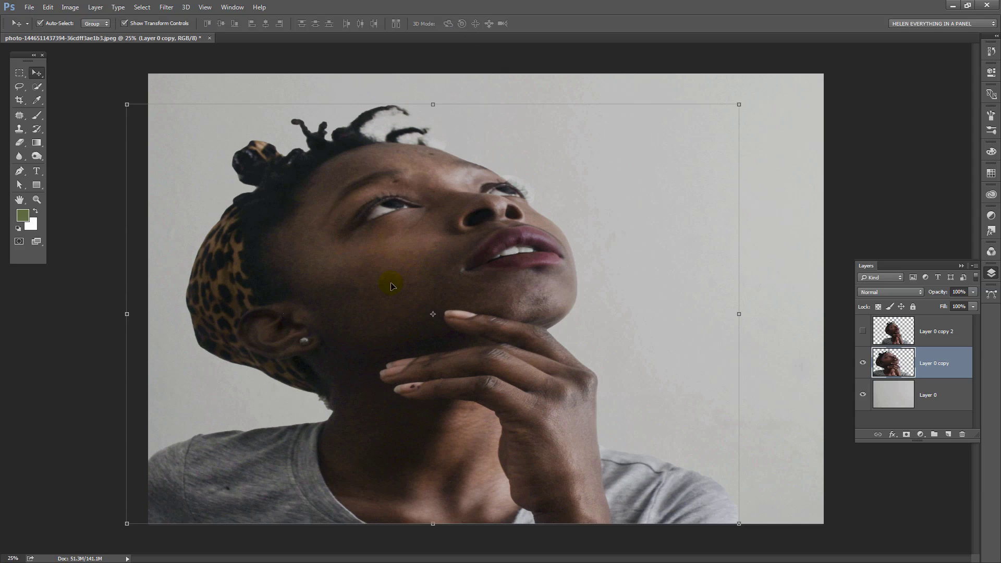
Clone headscarf texture with a 500 px Clone Stamp below the ear and outward along the back of the head on Layer 0 copy.
{"action": "left_click", "coordinate": [19, 130]}
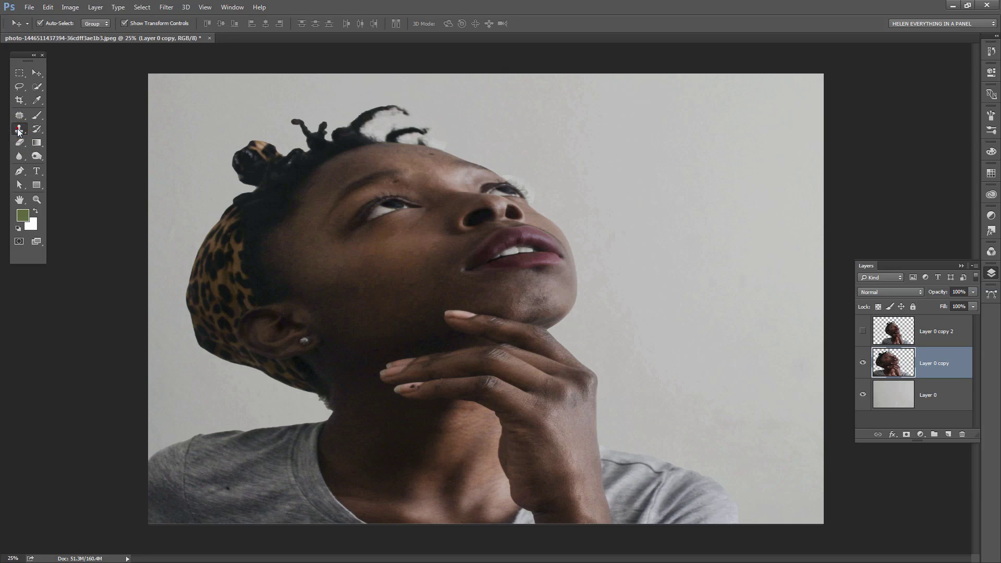
{"action": "key", "text": "bracketright"}
{"action": "key", "text": "bracketright"}
{"action": "key", "text": "bracketright"}
{"action": "key", "text": "bracketright"}
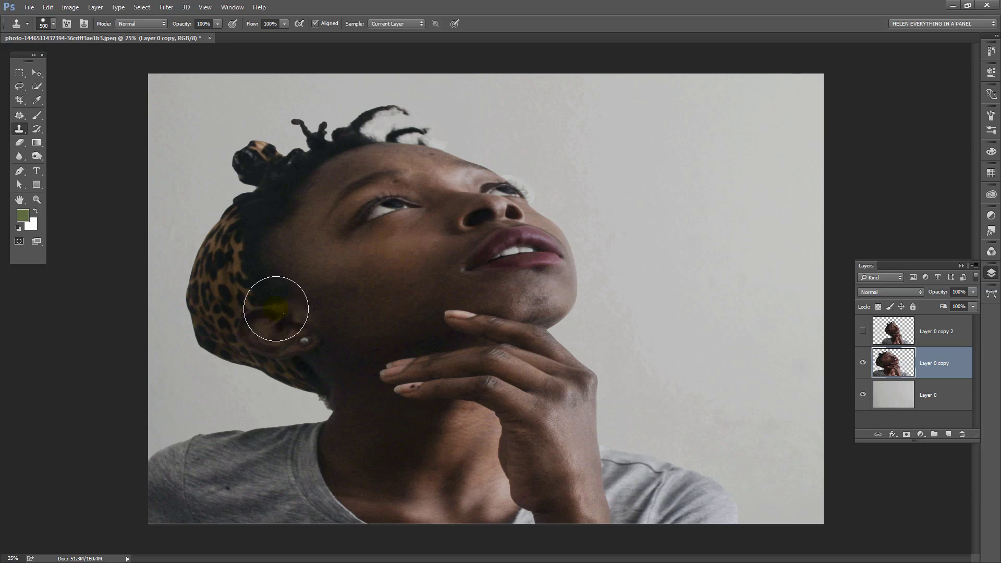
{"action": "left_click", "coordinate": [253, 315], "text": "alt"}
{"action": "mouse_move", "coordinate": [252, 313]}
{"action": "left_mouse_down"}
{"action": "mouse_move", "coordinate": [308, 399]}
{"action": "mouse_move", "coordinate": [269, 370]}
{"action": "left_mouse_up"}
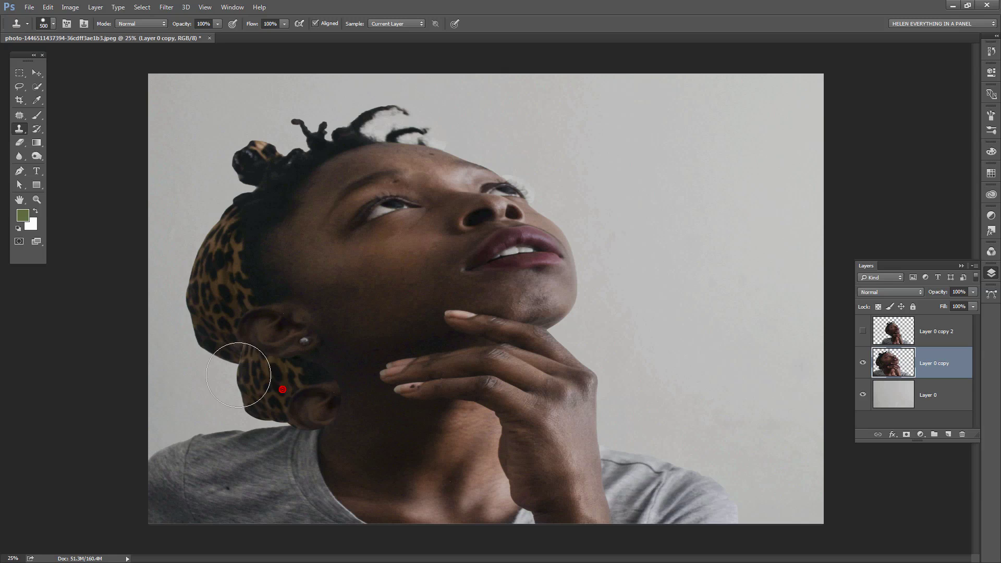
{"action": "left_click", "coordinate": [253, 285], "text": "alt"}
{"action": "mouse_move", "coordinate": [234, 339]}
{"action": "left_mouse_down"}
{"action": "mouse_move", "coordinate": [224, 368]}
{"action": "mouse_move", "coordinate": [212, 361]}
{"action": "mouse_move", "coordinate": [193, 290]}
{"action": "mouse_move", "coordinate": [210, 295]}
{"action": "mouse_move", "coordinate": [211, 235]}
{"action": "left_mouse_up"}
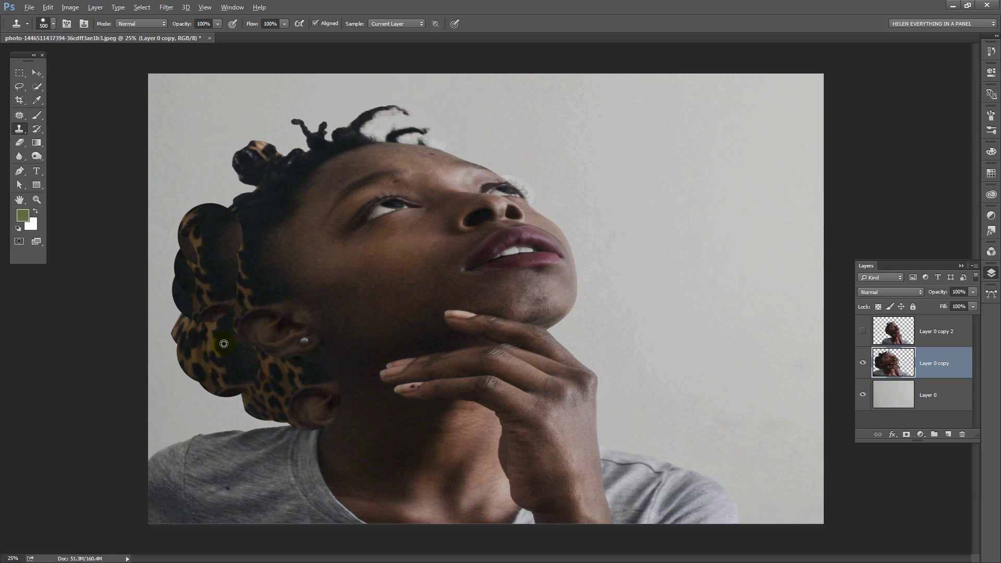
Extend the grey shirt on Layer 0 copy by cloning its fabric upward over the shoulder toward the photo's left edge.
{"action": "left_click", "coordinate": [236, 342], "text": "alt"}
{"action": "mouse_move", "coordinate": [239, 352]}
{"action": "left_mouse_down"}
{"action": "mouse_move", "coordinate": [235, 398]}
{"action": "mouse_move", "coordinate": [245, 391]}
{"action": "mouse_move", "coordinate": [277, 409]}
{"action": "mouse_move", "coordinate": [280, 398]}
{"action": "mouse_move", "coordinate": [280, 454]}
{"action": "mouse_move", "coordinate": [261, 486]}
{"action": "left_mouse_up"}
{"action": "left_click", "coordinate": [261, 485], "text": "alt"}
{"action": "left_click_drag", "start_coordinate": [239, 447], "coordinate": [196, 395]}
{"action": "left_click", "coordinate": [209, 462], "text": "alt"}
{"action": "left_click_drag", "start_coordinate": [180, 464], "coordinate": [165, 358]}
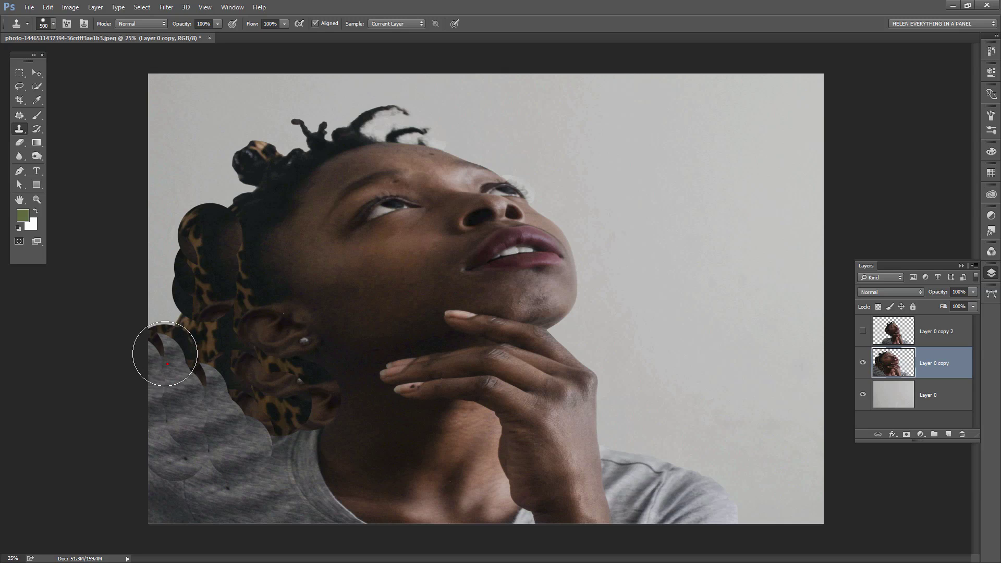
Clone hair and headscarf texture around the top and back of the head on Layer 0 copy to enlarge its outline.
{"action": "mouse_move", "coordinate": [237, 211]}
{"action": "left_mouse_down"}
{"action": "mouse_move", "coordinate": [233, 169]}
{"action": "mouse_move", "coordinate": [246, 181]}
{"action": "mouse_move", "coordinate": [274, 149]}
{"action": "mouse_move", "coordinate": [277, 128]}
{"action": "mouse_move", "coordinate": [294, 134]}
{"action": "mouse_move", "coordinate": [249, 159]}
{"action": "left_mouse_up"}
{"action": "left_click", "coordinate": [245, 183], "text": "alt"}
{"action": "left_click_drag", "start_coordinate": [235, 230], "coordinate": [226, 266]}
{"action": "left_click", "coordinate": [230, 304], "text": "alt"}
{"action": "left_click_drag", "start_coordinate": [226, 308], "coordinate": [188, 300]}
{"action": "mouse_move", "coordinate": [359, 154]}
{"action": "left_mouse_down"}
{"action": "mouse_move", "coordinate": [380, 151]}
{"action": "mouse_move", "coordinate": [343, 142]}
{"action": "mouse_move", "coordinate": [334, 112]}
{"action": "mouse_move", "coordinate": [373, 100]}
{"action": "mouse_move", "coordinate": [295, 108]}
{"action": "mouse_move", "coordinate": [297, 95]}
{"action": "mouse_move", "coordinate": [345, 104]}
{"action": "left_mouse_up"}
{"action": "left_click", "coordinate": [287, 155], "text": "alt"}
{"action": "left_click", "coordinate": [268, 185], "text": "alt"}
{"action": "mouse_move", "coordinate": [268, 183]}
{"action": "left_mouse_down"}
{"action": "mouse_move", "coordinate": [254, 135]}
{"action": "mouse_move", "coordinate": [223, 156]}
{"action": "mouse_move", "coordinate": [186, 217]}
{"action": "mouse_move", "coordinate": [190, 235]}
{"action": "left_mouse_up"}
{"action": "left_click", "coordinate": [410, 272]}
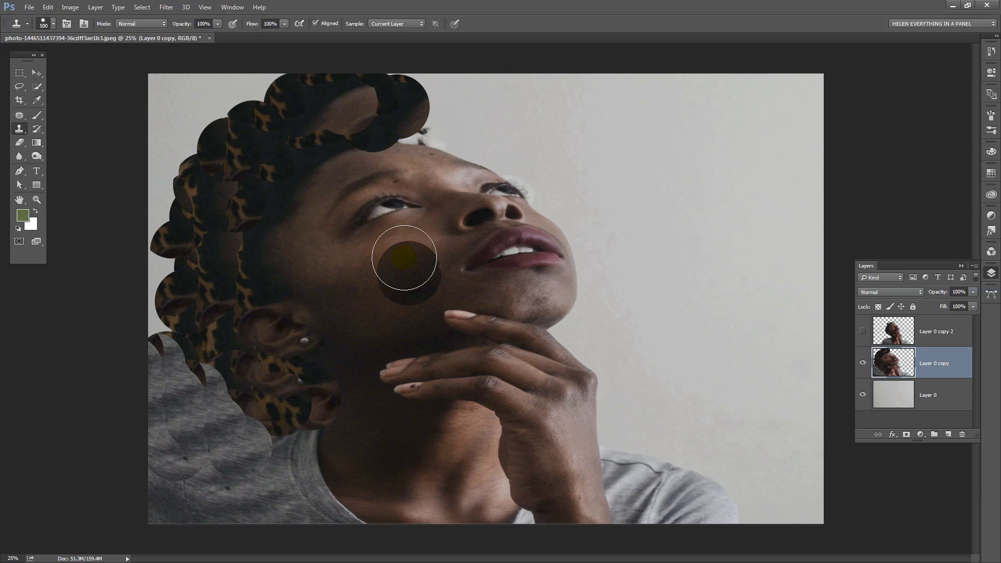
Show Layer 0 copy 2, then reposition Layer 0 copy behind it, scaled to about 106% width and 95% height.
{"action": "left_click", "coordinate": [863, 333]}
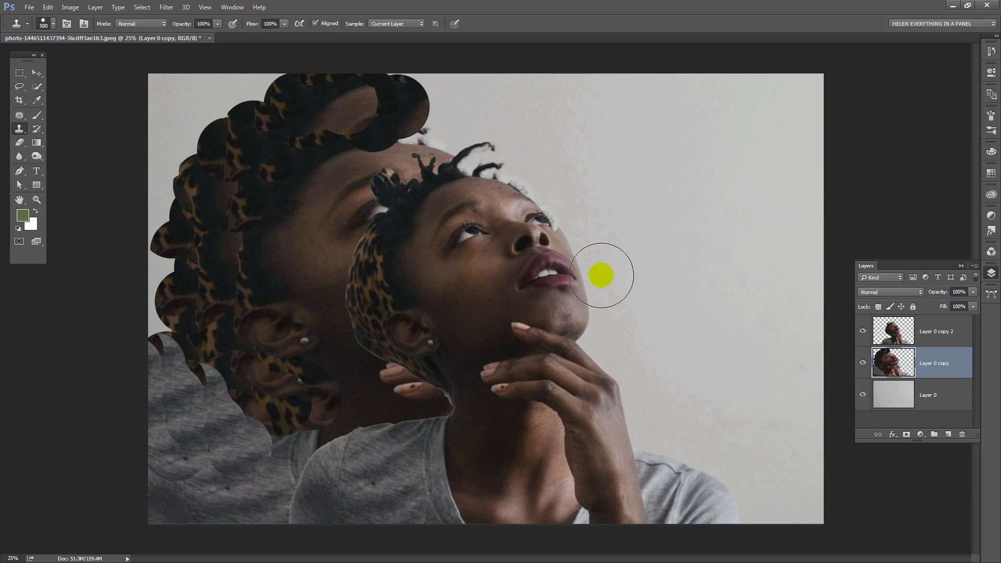
{"action": "left_click", "coordinate": [910, 365]}
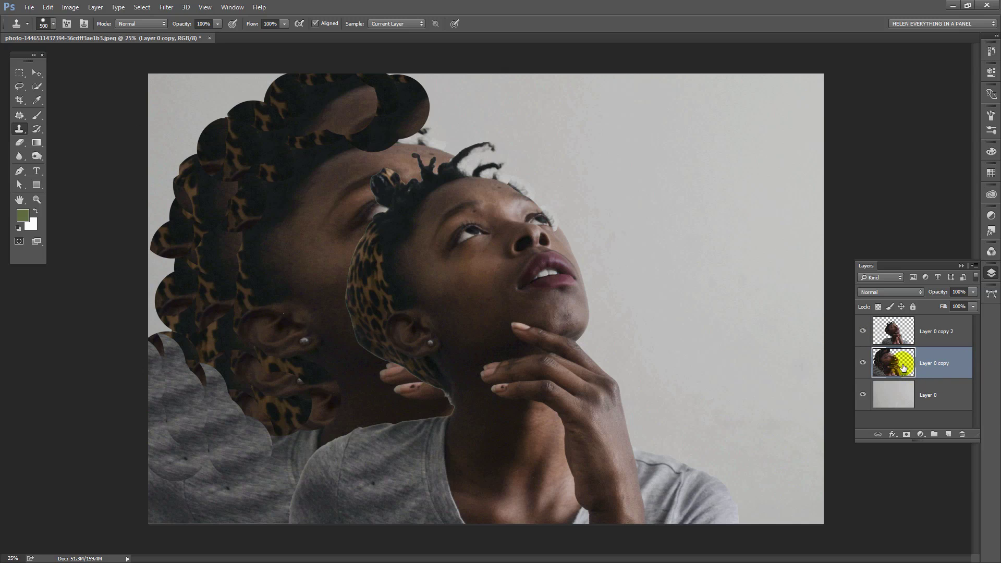
{"action": "left_click", "coordinate": [36, 73]}
{"action": "left_click_drag", "start_coordinate": [434, 67], "coordinate": [434, 88]}
{"action": "left_click_drag", "start_coordinate": [322, 129], "coordinate": [365, 141]}
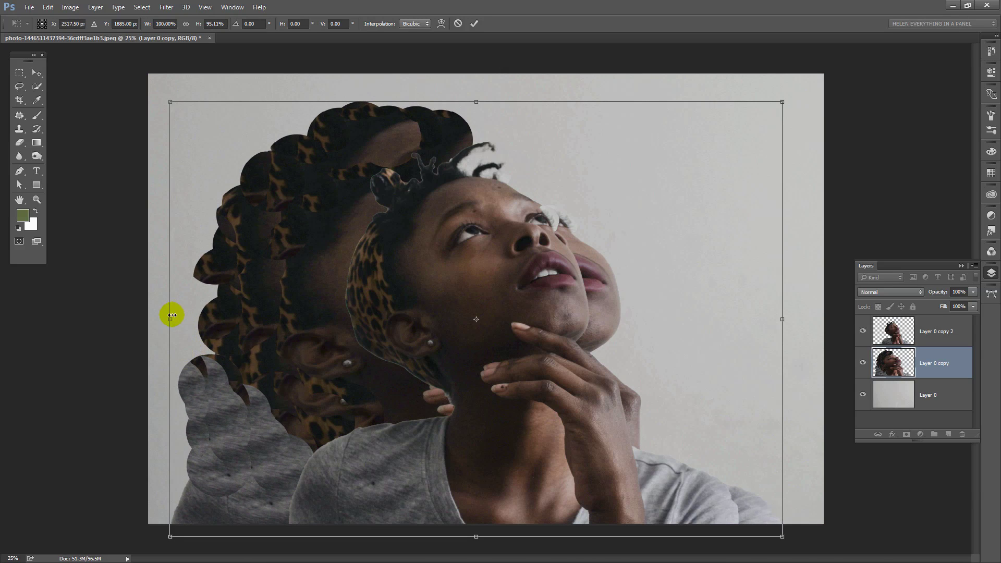
{"action": "left_click_drag", "start_coordinate": [166, 320], "coordinate": [130, 307]}
{"action": "left_click_drag", "start_coordinate": [211, 317], "coordinate": [233, 320]}
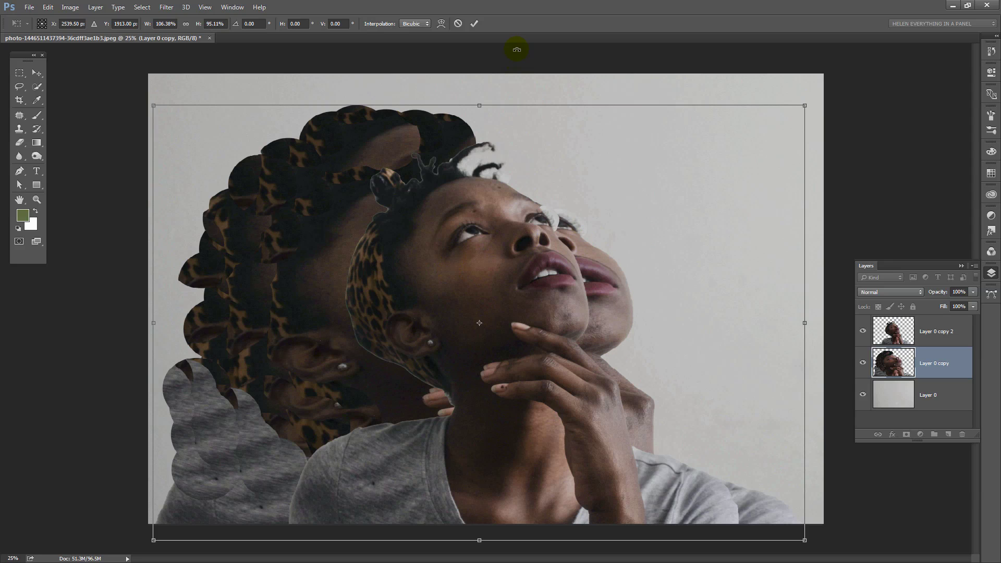
{"action": "left_click", "coordinate": [474, 24]}
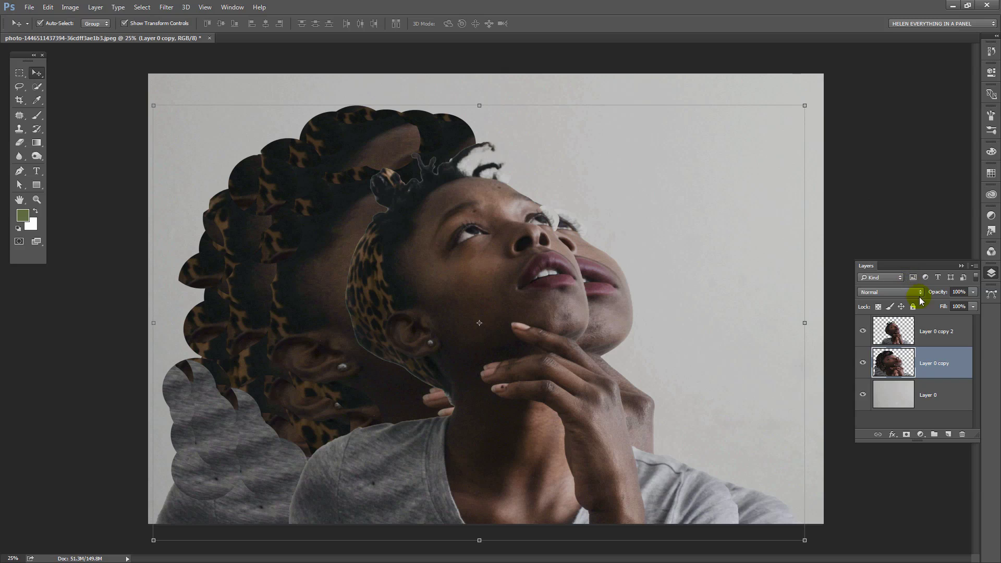
Add a black layer mask to Layer 0 copy and a white layer mask to Layer 0 copy 2.
{"action": "left_click", "coordinate": [916, 363]}
{"action": "left_click", "coordinate": [906, 435], "text": "alt"}
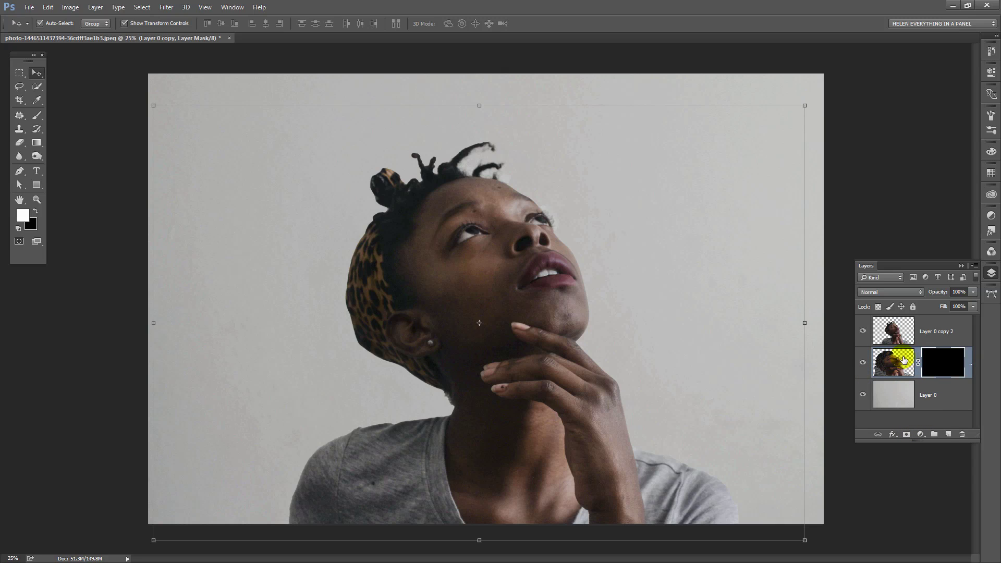
{"action": "left_click", "coordinate": [933, 334]}
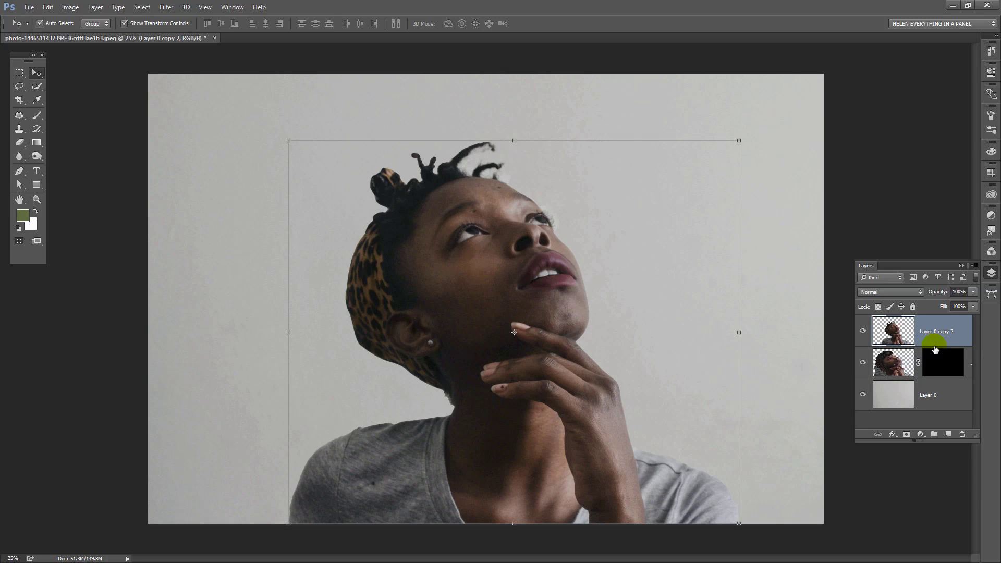
{"action": "left_click", "coordinate": [907, 434]}
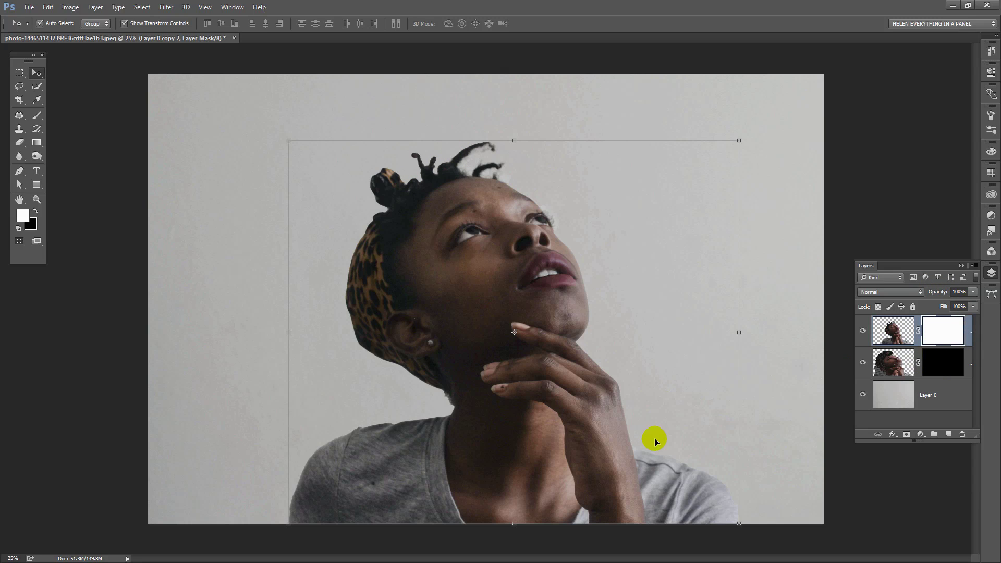
Choose a square brush tip for the Brush tool, set its size to 15 px and widen its spacing.
{"action": "left_click", "coordinate": [36, 117]}
{"action": "left_click", "coordinate": [75, 113]}
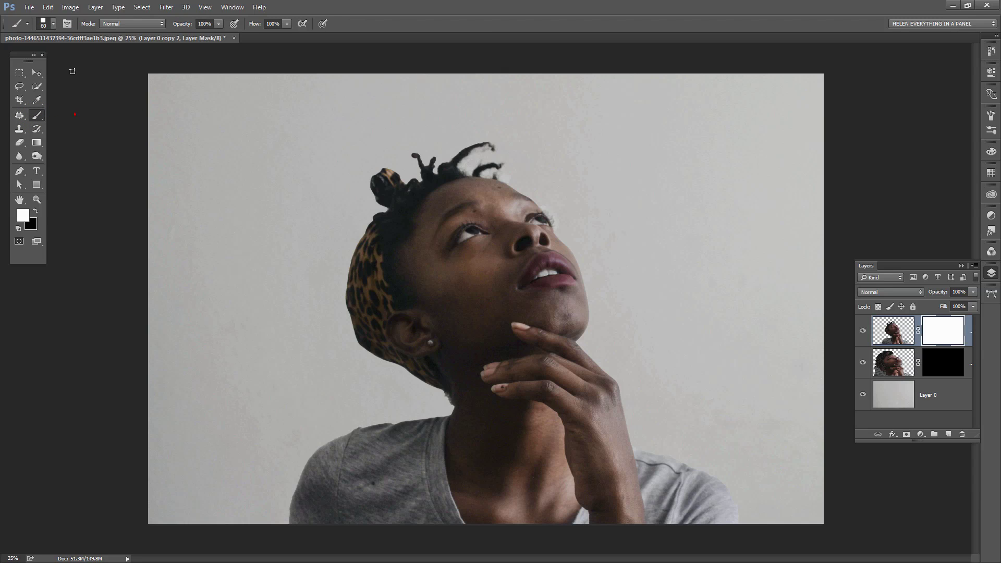
{"action": "left_click", "coordinate": [53, 25]}
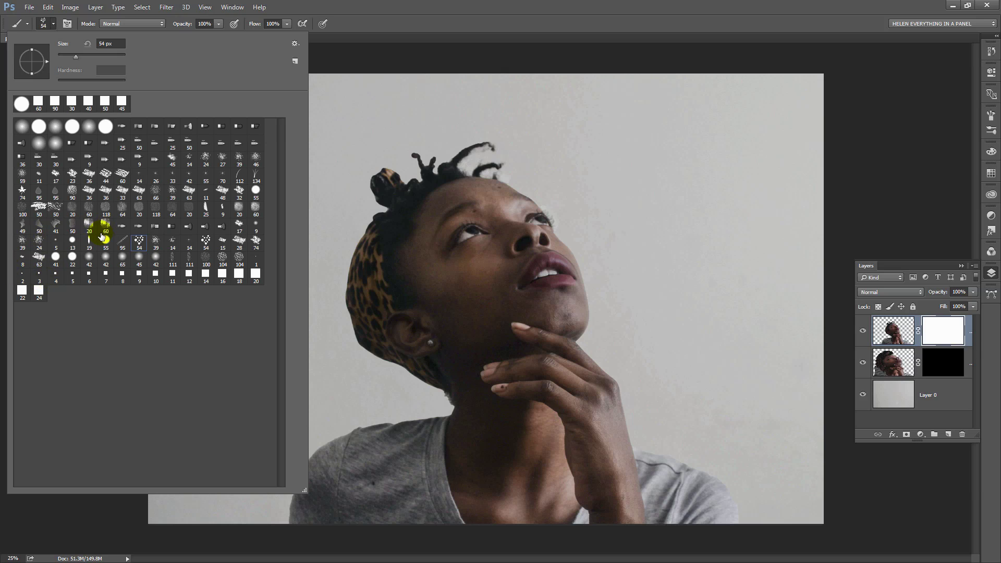
{"action": "left_click", "coordinate": [71, 275]}
{"action": "left_click", "coordinate": [66, 24]}
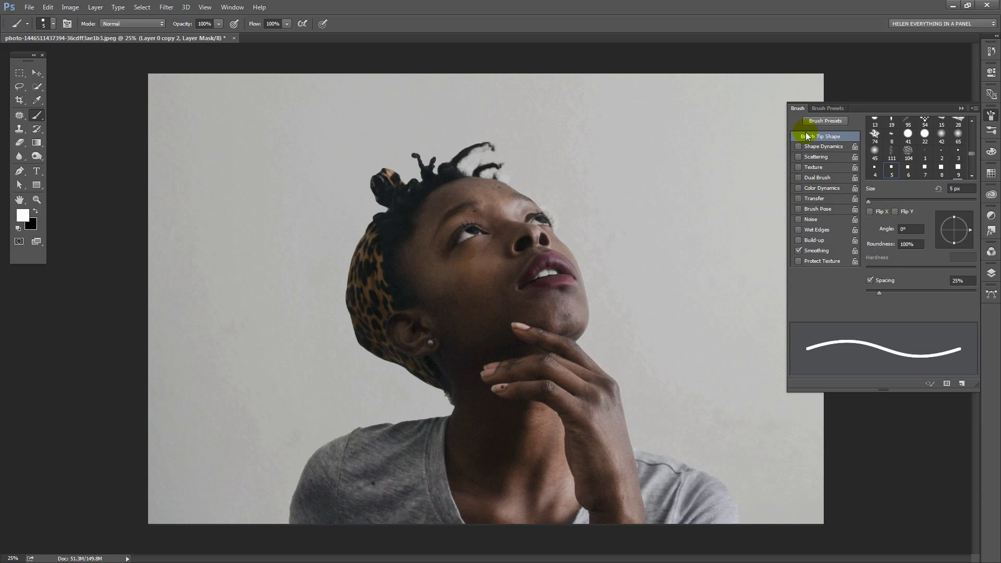
{"action": "left_click_drag", "start_coordinate": [869, 199], "coordinate": [875, 198]}
{"action": "left_click_drag", "start_coordinate": [880, 293], "coordinate": [945, 292]}
Enable Shape Dynamics for the square brush with 79% size jitter, 15% minimum diameter and a high angle jitter.
{"action": "left_click", "coordinate": [816, 146]}
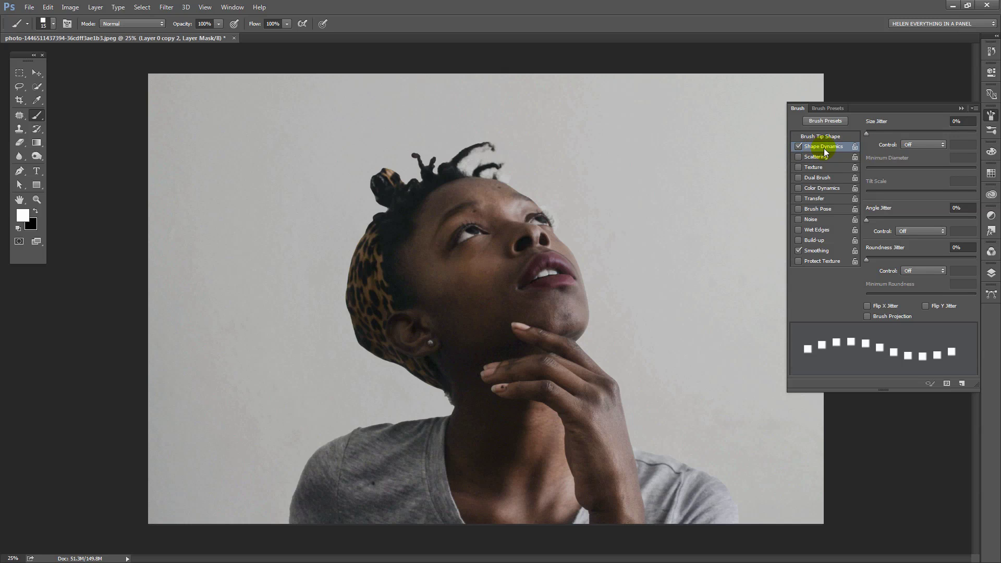
{"action": "left_click_drag", "start_coordinate": [865, 134], "coordinate": [954, 145]}
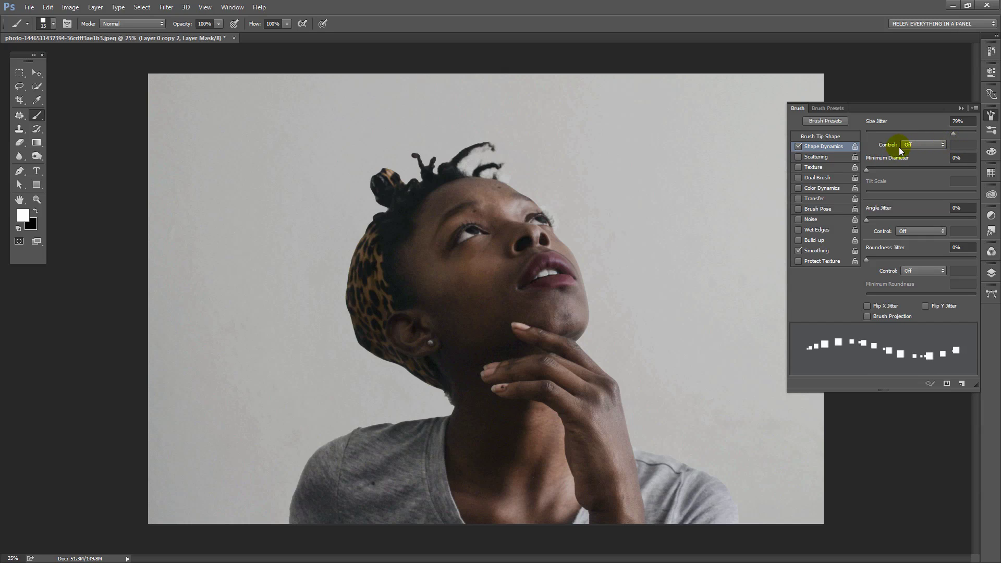
{"action": "left_click_drag", "start_coordinate": [866, 170], "coordinate": [883, 172]}
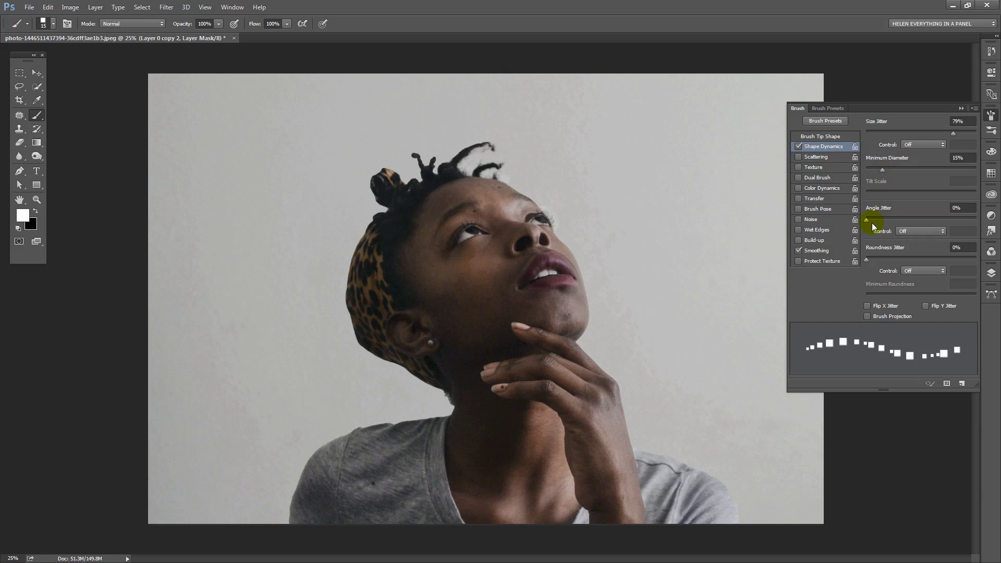
{"action": "left_click_drag", "start_coordinate": [866, 220], "coordinate": [972, 220]}
Enable brush Scattering at 502% with Both Axes off and a count of 1, then return to the layers.
{"action": "left_click", "coordinate": [809, 158]}
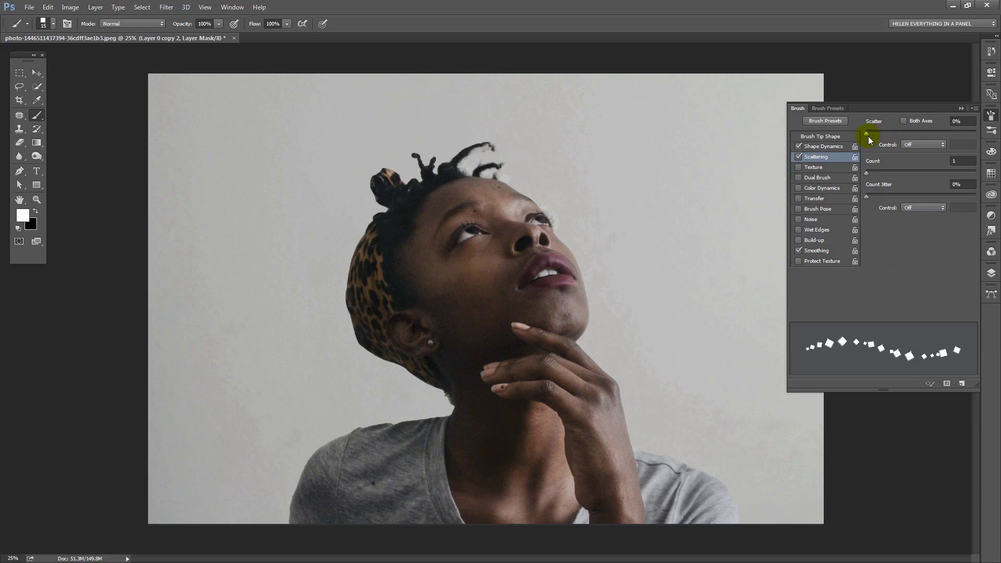
{"action": "left_click_drag", "start_coordinate": [866, 135], "coordinate": [925, 146]}
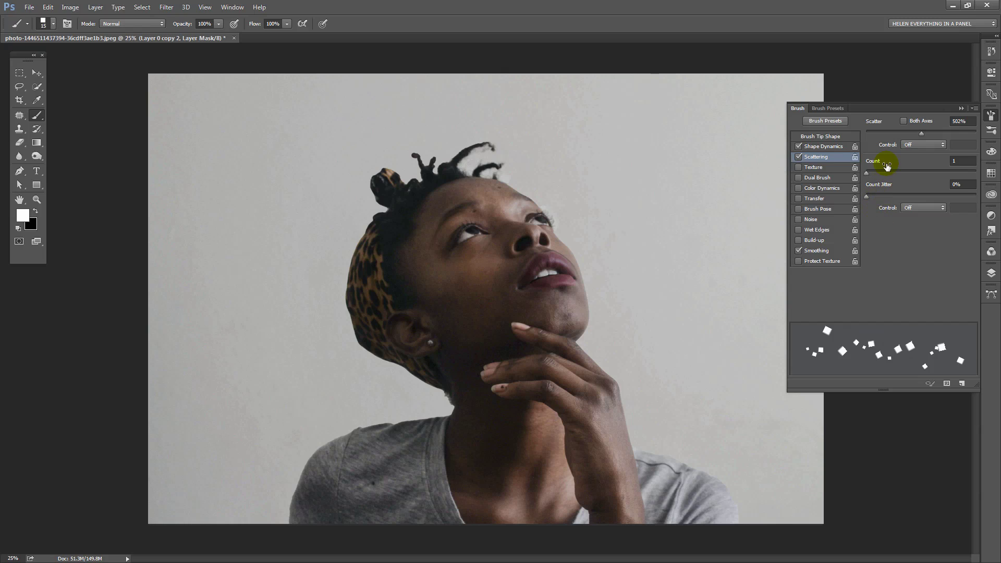
{"action": "left_click", "coordinate": [903, 121]}
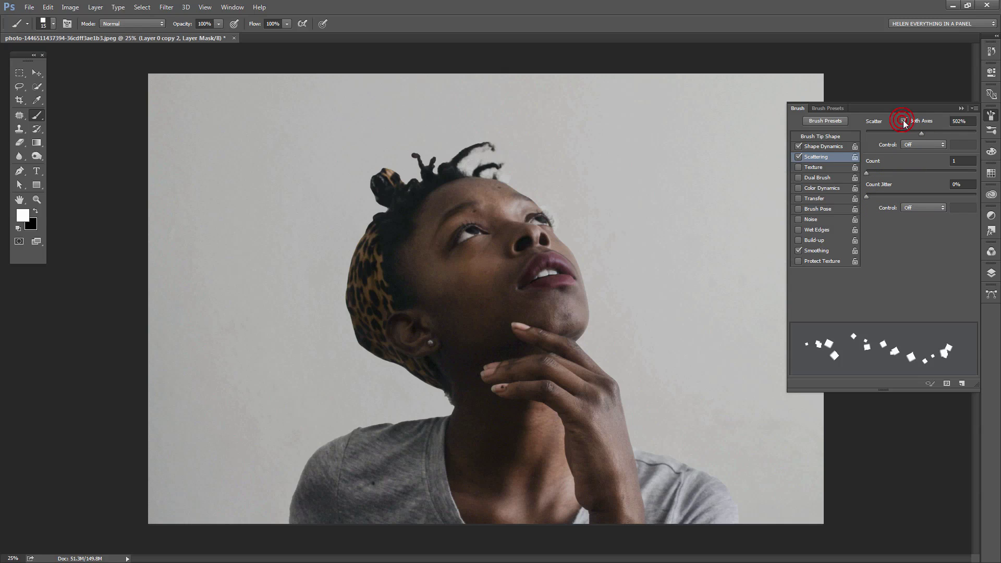
{"action": "left_click", "coordinate": [904, 122]}
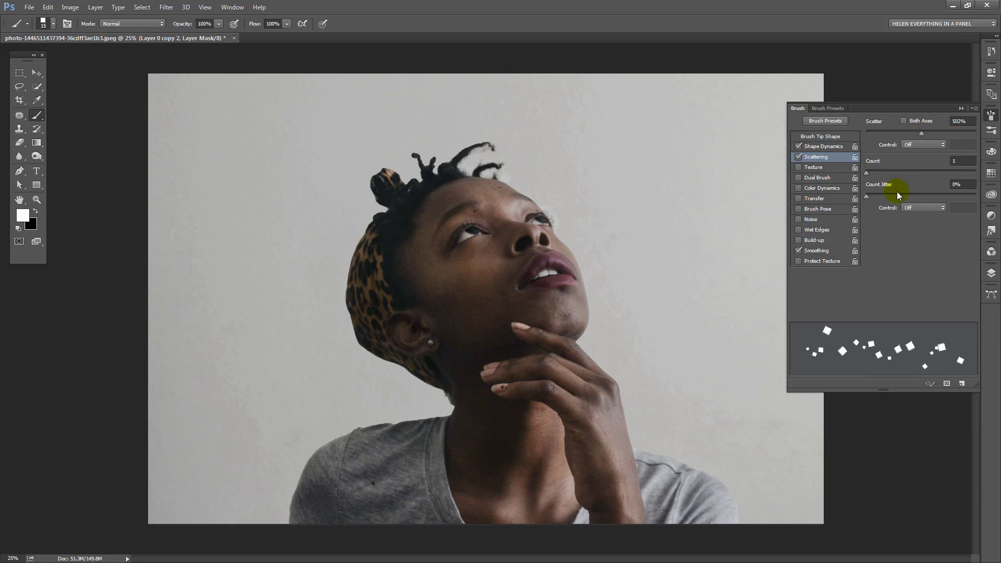
{"action": "left_click_drag", "start_coordinate": [867, 171], "coordinate": [868, 174]}
{"action": "mouse_move", "coordinate": [867, 172]}
{"action": "left_mouse_down"}
{"action": "mouse_move", "coordinate": [876, 172]}
{"action": "mouse_move", "coordinate": [867, 174]}
{"action": "left_mouse_up"}
{"action": "left_click", "coordinate": [990, 114]}
{"action": "left_click", "coordinate": [991, 272]}
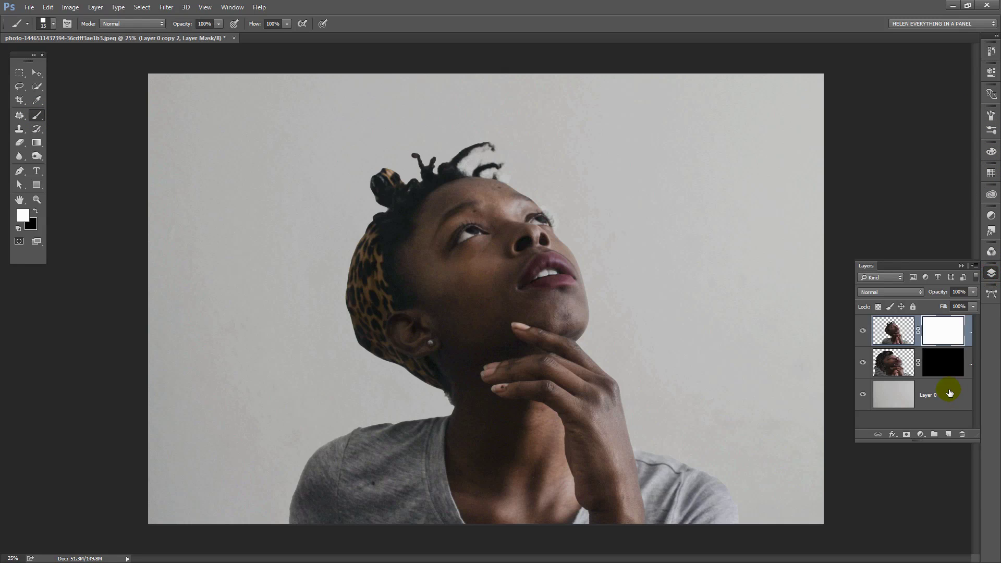
Paint black squares on Layer 0 copy 2's mask along the hair, headscarf, neck and shoulder, using the square brush at up to 80 px.
{"action": "left_click", "coordinate": [941, 370]}
{"action": "left_click", "coordinate": [932, 337]}
{"action": "left_click", "coordinate": [35, 210]}
{"action": "mouse_move", "coordinate": [365, 235]}
{"action": "left_mouse_down"}
{"action": "mouse_move", "coordinate": [351, 319]}
{"action": "mouse_move", "coordinate": [376, 313]}
{"action": "left_mouse_up"}
{"action": "mouse_move", "coordinate": [383, 190]}
{"action": "left_mouse_down"}
{"action": "mouse_move", "coordinate": [392, 168]}
{"action": "mouse_move", "coordinate": [366, 212]}
{"action": "mouse_move", "coordinate": [386, 172]}
{"action": "mouse_move", "coordinate": [372, 205]}
{"action": "mouse_move", "coordinate": [396, 180]}
{"action": "mouse_move", "coordinate": [403, 208]}
{"action": "mouse_move", "coordinate": [412, 171]}
{"action": "mouse_move", "coordinate": [390, 203]}
{"action": "mouse_move", "coordinate": [416, 181]}
{"action": "mouse_move", "coordinate": [411, 140]}
{"action": "left_mouse_up"}
{"action": "mouse_move", "coordinate": [405, 189]}
{"action": "left_mouse_down"}
{"action": "mouse_move", "coordinate": [351, 264]}
{"action": "mouse_move", "coordinate": [373, 235]}
{"action": "mouse_move", "coordinate": [347, 290]}
{"action": "mouse_move", "coordinate": [362, 264]}
{"action": "mouse_move", "coordinate": [351, 305]}
{"action": "mouse_move", "coordinate": [358, 235]}
{"action": "mouse_move", "coordinate": [337, 281]}
{"action": "mouse_move", "coordinate": [352, 234]}
{"action": "mouse_move", "coordinate": [361, 233]}
{"action": "mouse_move", "coordinate": [357, 252]}
{"action": "mouse_move", "coordinate": [188, 275]}
{"action": "mouse_move", "coordinate": [134, 255]}
{"action": "mouse_move", "coordinate": [197, 320]}
{"action": "mouse_move", "coordinate": [344, 318]}
{"action": "mouse_move", "coordinate": [431, 408]}
{"action": "mouse_move", "coordinate": [411, 369]}
{"action": "mouse_move", "coordinate": [438, 393]}
{"action": "mouse_move", "coordinate": [413, 400]}
{"action": "mouse_move", "coordinate": [416, 415]}
{"action": "mouse_move", "coordinate": [313, 453]}
{"action": "mouse_move", "coordinate": [289, 516]}
{"action": "mouse_move", "coordinate": [271, 465]}
{"action": "mouse_move", "coordinate": [300, 461]}
{"action": "mouse_move", "coordinate": [279, 496]}
{"action": "mouse_move", "coordinate": [339, 490]}
{"action": "mouse_move", "coordinate": [393, 420]}
{"action": "mouse_move", "coordinate": [400, 427]}
{"action": "mouse_move", "coordinate": [458, 416]}
{"action": "mouse_move", "coordinate": [425, 382]}
{"action": "mouse_move", "coordinate": [389, 441]}
{"action": "mouse_move", "coordinate": [399, 462]}
{"action": "left_mouse_up"}
{"action": "left_click", "coordinate": [369, 422]}
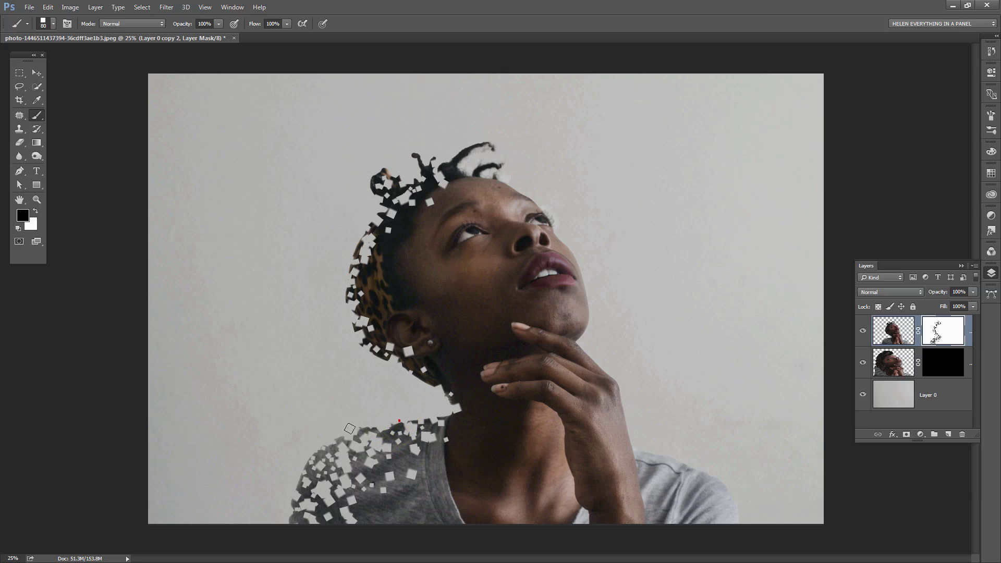
{"action": "left_click", "coordinate": [411, 360]}
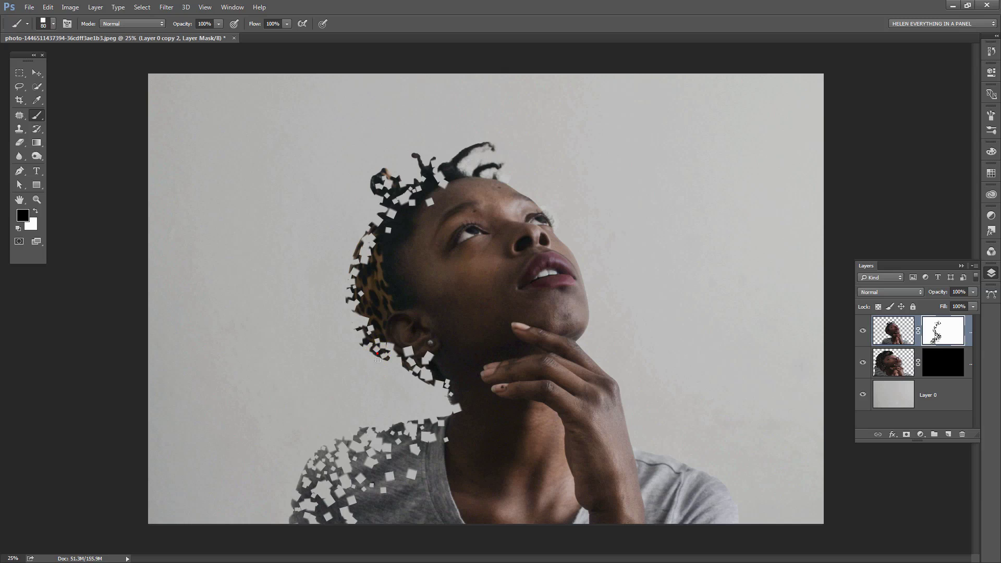
Paint more black squares on Layer 0 copy 2's mask deeper into the hair, headscarf, ear, neck and shoulder with the 80 px square brush.
{"action": "left_click", "coordinate": [358, 228]}
{"action": "left_click", "coordinate": [384, 170]}
{"action": "left_click", "coordinate": [376, 184]}
{"action": "left_click", "coordinate": [369, 188]}
{"action": "left_click", "coordinate": [384, 161]}
{"action": "left_click", "coordinate": [423, 174]}
{"action": "left_click", "coordinate": [363, 257]}
{"action": "left_click", "coordinate": [351, 284]}
{"action": "left_click", "coordinate": [383, 279]}
{"action": "left_click", "coordinate": [409, 219]}
{"action": "left_click", "coordinate": [380, 368]}
{"action": "left_click", "coordinate": [382, 341]}
{"action": "left_click", "coordinate": [406, 359]}
{"action": "left_click", "coordinate": [424, 349]}
{"action": "left_click", "coordinate": [406, 315]}
{"action": "left_click", "coordinate": [454, 417]}
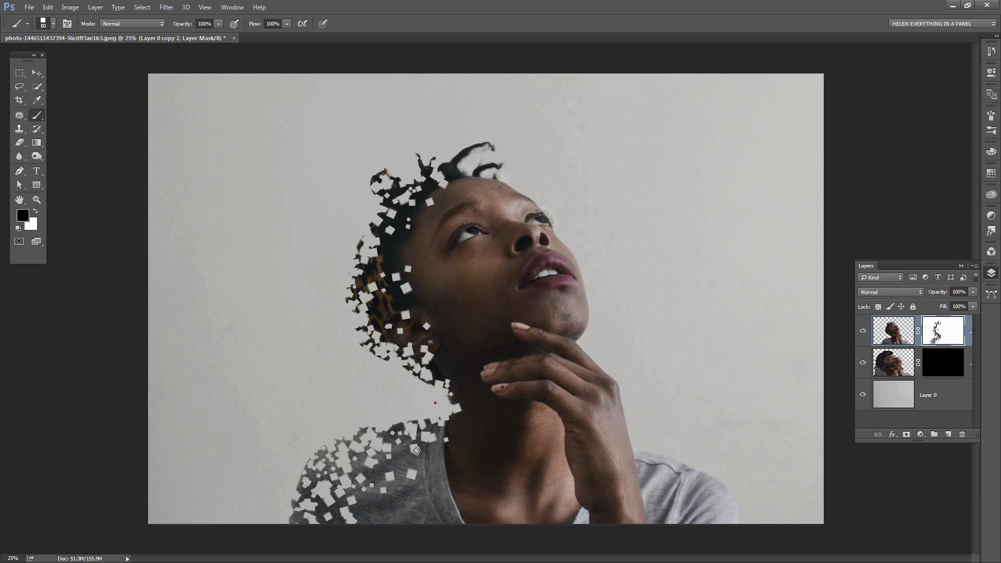
{"action": "left_click", "coordinate": [385, 487]}
{"action": "left_click", "coordinate": [348, 471]}
{"action": "left_click", "coordinate": [324, 504]}
{"action": "left_click", "coordinate": [357, 495]}
{"action": "left_click", "coordinate": [451, 383]}
{"action": "left_click", "coordinate": [438, 425]}
{"action": "left_click", "coordinate": [394, 439]}
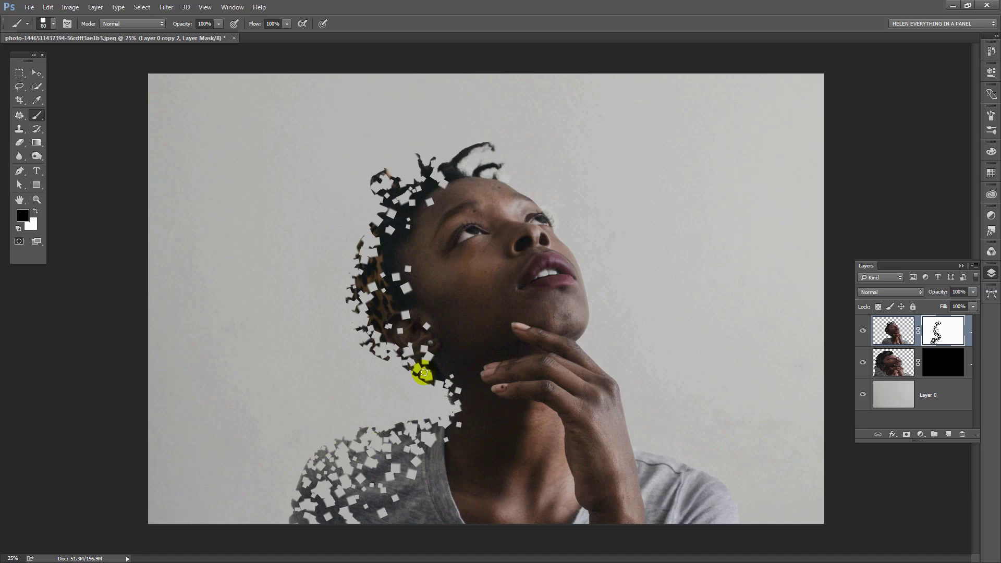
{"action": "left_click", "coordinate": [372, 246]}
{"action": "left_click", "coordinate": [377, 216]}
{"action": "left_click", "coordinate": [402, 240]}
{"action": "left_click", "coordinate": [365, 277]}
{"action": "left_click", "coordinate": [407, 293]}
{"action": "left_click", "coordinate": [368, 385]}
{"action": "left_click", "coordinate": [429, 371]}
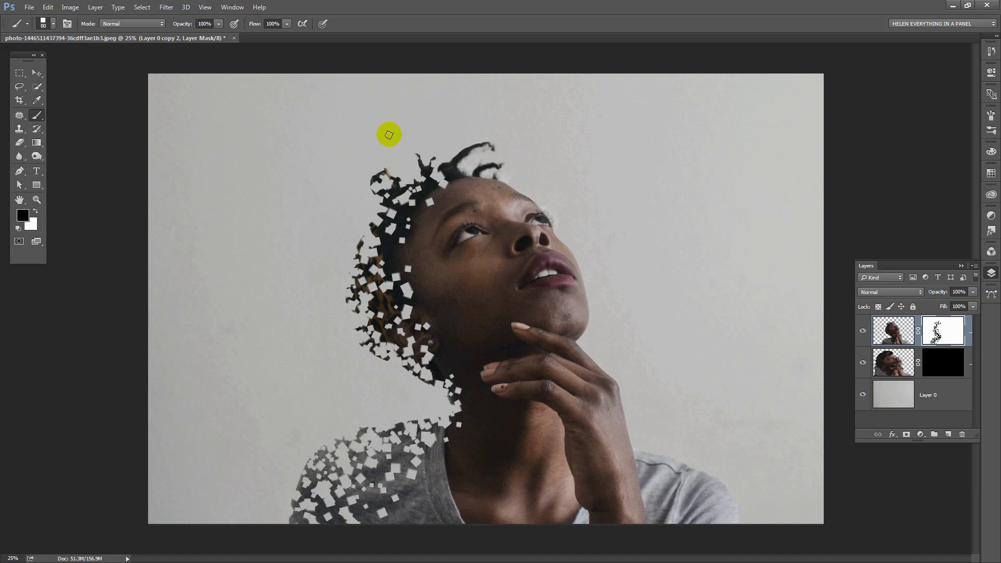
Paint white squares on Layer 0 copy's black mask to scatter fragments outward from the hair, headscarf, neck and shoulder.
{"action": "left_click", "coordinate": [933, 363]}
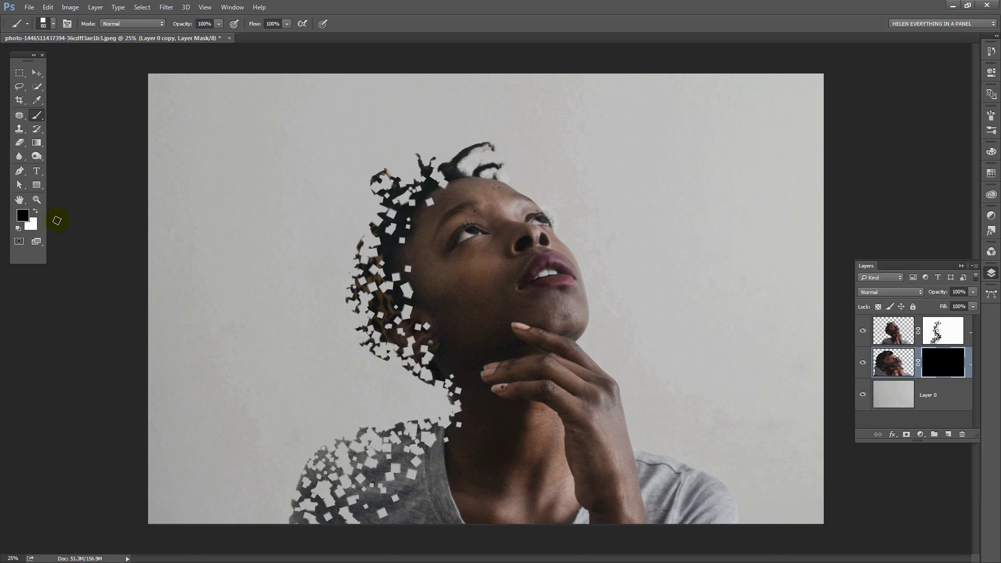
{"action": "left_click", "coordinate": [35, 210]}
{"action": "mouse_move", "coordinate": [340, 216]}
{"action": "left_mouse_down"}
{"action": "mouse_move", "coordinate": [337, 286]}
{"action": "mouse_move", "coordinate": [318, 313]}
{"action": "mouse_move", "coordinate": [377, 219]}
{"action": "mouse_move", "coordinate": [360, 182]}
{"action": "mouse_move", "coordinate": [296, 246]}
{"action": "mouse_move", "coordinate": [304, 280]}
{"action": "mouse_move", "coordinate": [331, 259]}
{"action": "left_mouse_up"}
{"action": "left_click_drag", "start_coordinate": [318, 314], "coordinate": [360, 223]}
{"action": "mouse_move", "coordinate": [378, 172]}
{"action": "left_mouse_down"}
{"action": "mouse_move", "coordinate": [350, 186]}
{"action": "mouse_move", "coordinate": [367, 197]}
{"action": "left_mouse_up"}
{"action": "left_click", "coordinate": [302, 211]}
{"action": "left_click", "coordinate": [289, 252]}
{"action": "left_click", "coordinate": [343, 249]}
{"action": "left_click", "coordinate": [302, 270]}
{"action": "left_click", "coordinate": [352, 260]}
{"action": "left_click", "coordinate": [323, 293]}
{"action": "left_click", "coordinate": [339, 336]}
{"action": "left_click", "coordinate": [328, 311]}
{"action": "left_click", "coordinate": [345, 351]}
{"action": "left_click", "coordinate": [364, 361]}
{"action": "left_click", "coordinate": [429, 390]}
{"action": "left_click", "coordinate": [412, 415]}
{"action": "left_click", "coordinate": [447, 385]}
{"action": "left_click", "coordinate": [335, 427]}
{"action": "mouse_move", "coordinate": [377, 378]}
{"action": "left_mouse_down"}
{"action": "mouse_move", "coordinate": [329, 450]}
{"action": "mouse_move", "coordinate": [420, 408]}
{"action": "mouse_move", "coordinate": [332, 420]}
{"action": "mouse_move", "coordinate": [355, 408]}
{"action": "mouse_move", "coordinate": [299, 438]}
{"action": "mouse_move", "coordinate": [327, 446]}
{"action": "mouse_move", "coordinate": [277, 479]}
{"action": "mouse_move", "coordinate": [282, 497]}
{"action": "mouse_move", "coordinate": [240, 500]}
{"action": "mouse_move", "coordinate": [296, 519]}
{"action": "mouse_move", "coordinate": [266, 493]}
{"action": "mouse_move", "coordinate": [263, 461]}
{"action": "mouse_move", "coordinate": [289, 483]}
{"action": "mouse_move", "coordinate": [267, 420]}
{"action": "mouse_move", "coordinate": [307, 482]}
{"action": "mouse_move", "coordinate": [227, 495]}
{"action": "mouse_move", "coordinate": [297, 482]}
{"action": "mouse_move", "coordinate": [277, 426]}
{"action": "mouse_move", "coordinate": [321, 445]}
{"action": "mouse_move", "coordinate": [297, 389]}
{"action": "mouse_move", "coordinate": [348, 421]}
{"action": "mouse_move", "coordinate": [266, 367]}
{"action": "mouse_move", "coordinate": [366, 418]}
{"action": "mouse_move", "coordinate": [422, 394]}
{"action": "mouse_move", "coordinate": [386, 361]}
{"action": "mouse_move", "coordinate": [367, 174]}
{"action": "mouse_move", "coordinate": [389, 174]}
{"action": "mouse_move", "coordinate": [424, 151]}
{"action": "mouse_move", "coordinate": [397, 183]}
{"action": "mouse_move", "coordinate": [452, 132]}
{"action": "mouse_move", "coordinate": [450, 150]}
{"action": "mouse_move", "coordinate": [454, 129]}
{"action": "mouse_move", "coordinate": [452, 138]}
{"action": "mouse_move", "coordinate": [376, 163]}
{"action": "mouse_move", "coordinate": [307, 112]}
{"action": "mouse_move", "coordinate": [326, 158]}
{"action": "mouse_move", "coordinate": [318, 190]}
{"action": "mouse_move", "coordinate": [349, 196]}
{"action": "mouse_move", "coordinate": [276, 235]}
{"action": "mouse_move", "coordinate": [388, 254]}
{"action": "left_mouse_up"}
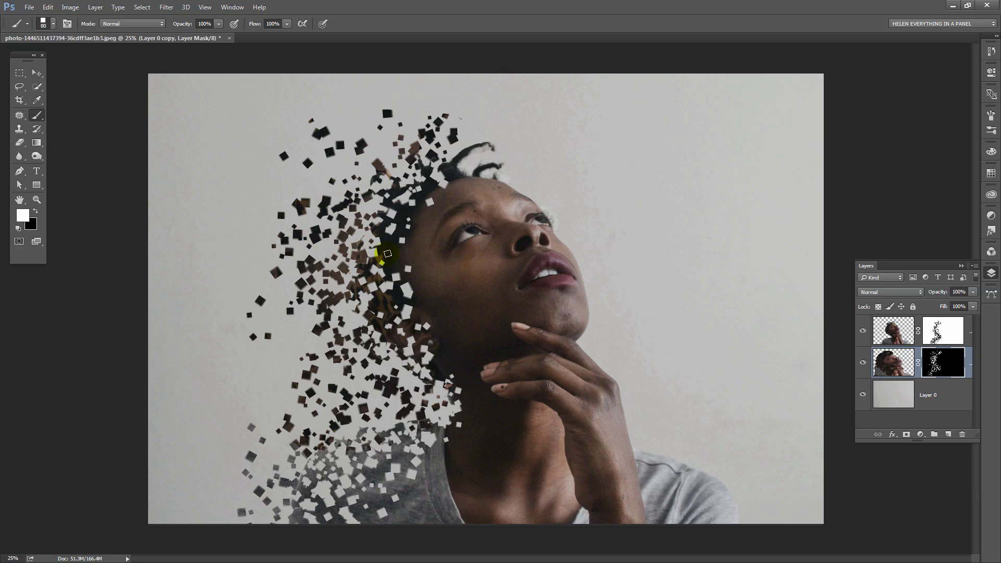
{"action": "mouse_move", "coordinate": [338, 303]}
{"action": "left_mouse_down"}
{"action": "mouse_move", "coordinate": [328, 328]}
{"action": "mouse_move", "coordinate": [266, 365]}
{"action": "mouse_move", "coordinate": [310, 419]}
{"action": "mouse_move", "coordinate": [362, 369]}
{"action": "mouse_move", "coordinate": [365, 398]}
{"action": "mouse_move", "coordinate": [413, 386]}
{"action": "mouse_move", "coordinate": [291, 317]}
{"action": "mouse_move", "coordinate": [290, 370]}
{"action": "left_mouse_up"}
{"action": "mouse_move", "coordinate": [392, 388]}
{"action": "left_mouse_down"}
{"action": "mouse_move", "coordinate": [265, 445]}
{"action": "mouse_move", "coordinate": [286, 537]}
{"action": "left_mouse_up"}
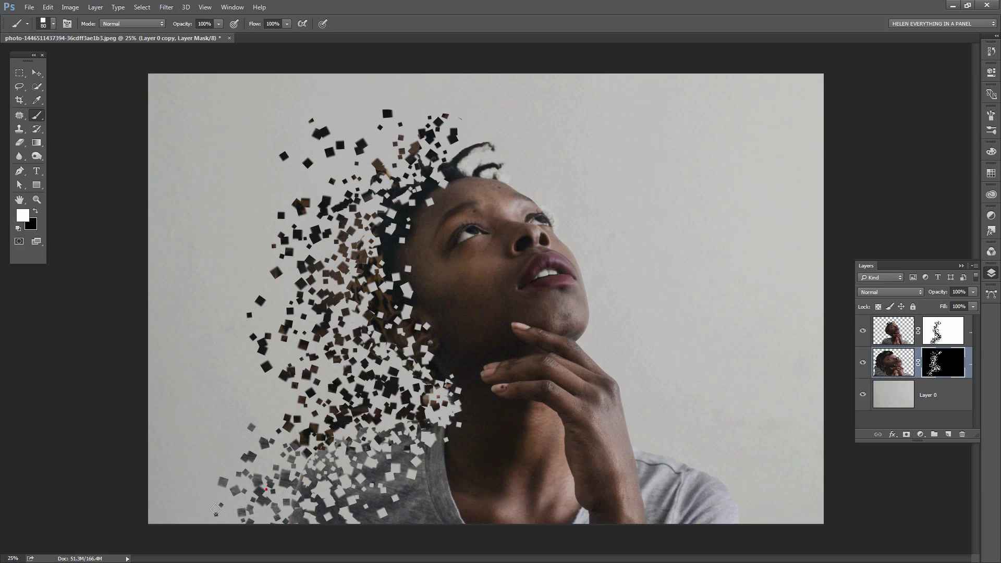
{"action": "left_click", "coordinate": [347, 439]}
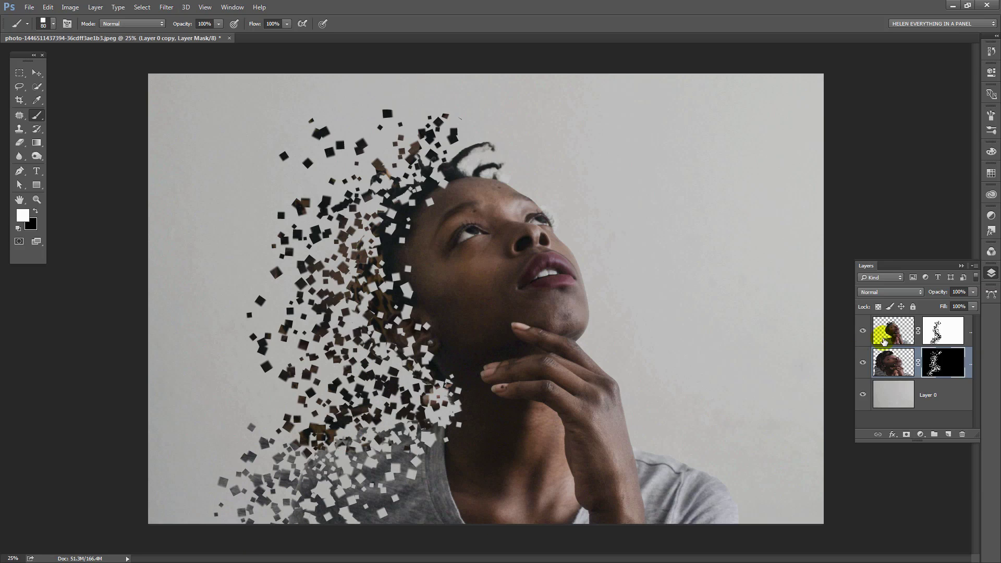
Paint extra black squares on Layer 0 copy 2's mask along the shoulder's upper edge and the shirt near the neck.
{"action": "left_click", "coordinate": [941, 330]}
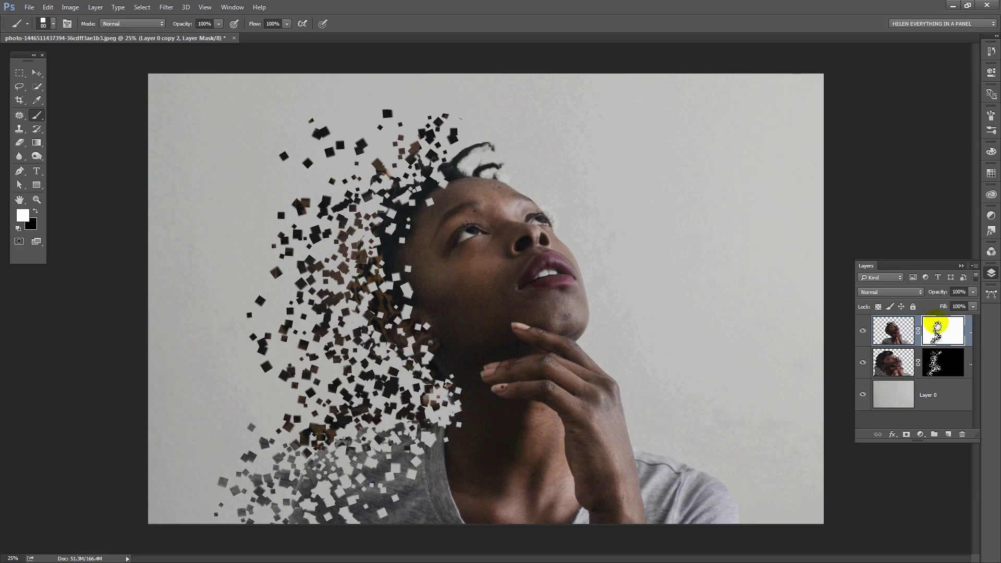
{"action": "left_click", "coordinate": [931, 328]}
{"action": "left_click", "coordinate": [933, 330]}
{"action": "left_click", "coordinate": [73, 233]}
{"action": "left_click", "coordinate": [35, 211]}
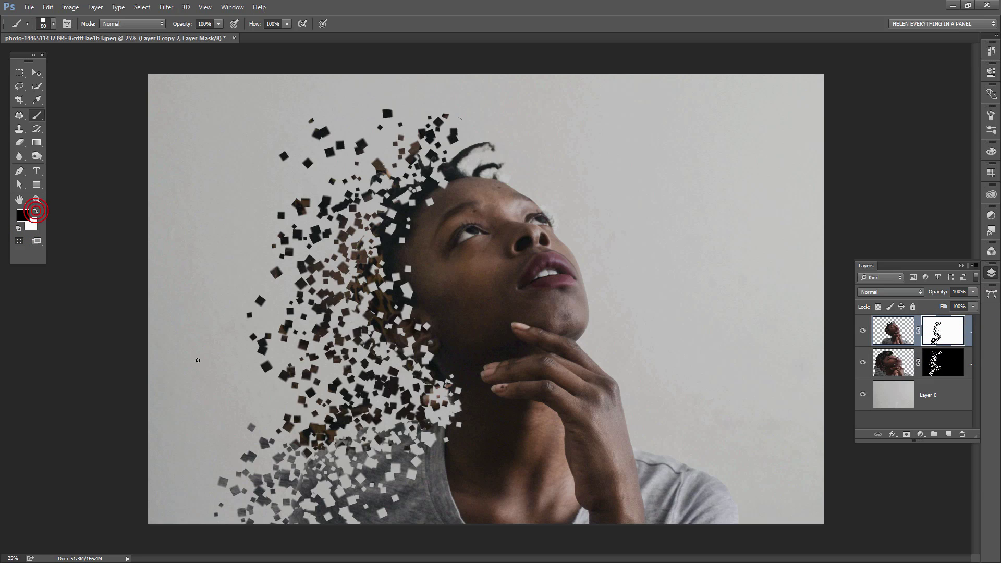
{"action": "left_click_drag", "start_coordinate": [345, 404], "coordinate": [323, 428]}
{"action": "left_click_drag", "start_coordinate": [304, 484], "coordinate": [313, 458]}
{"action": "left_click_drag", "start_coordinate": [367, 437], "coordinate": [405, 420]}
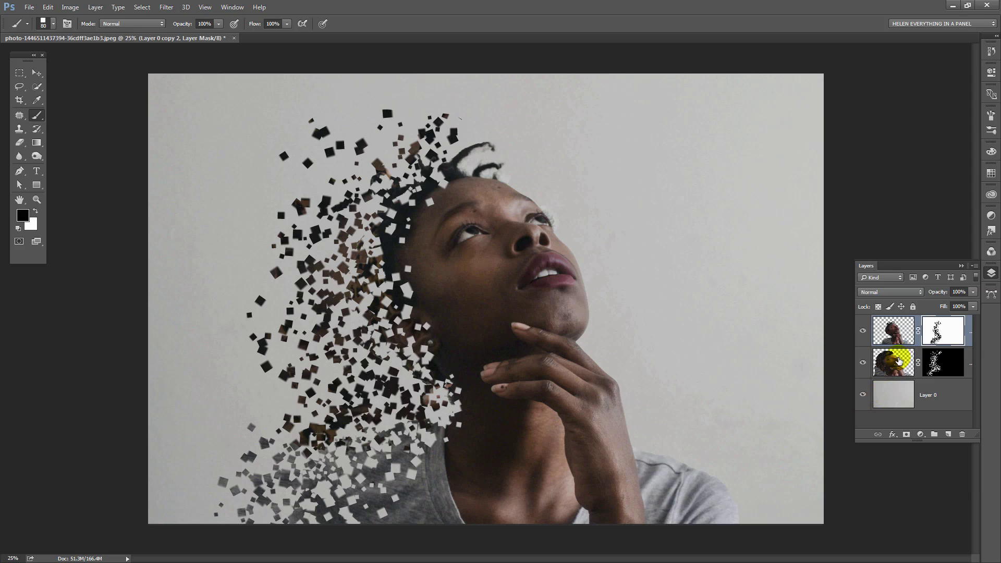
Add a Multiply drop shadow to Layer 0 copy with 20% opacity and a 135° angle.
{"action": "left_click", "coordinate": [897, 365]}
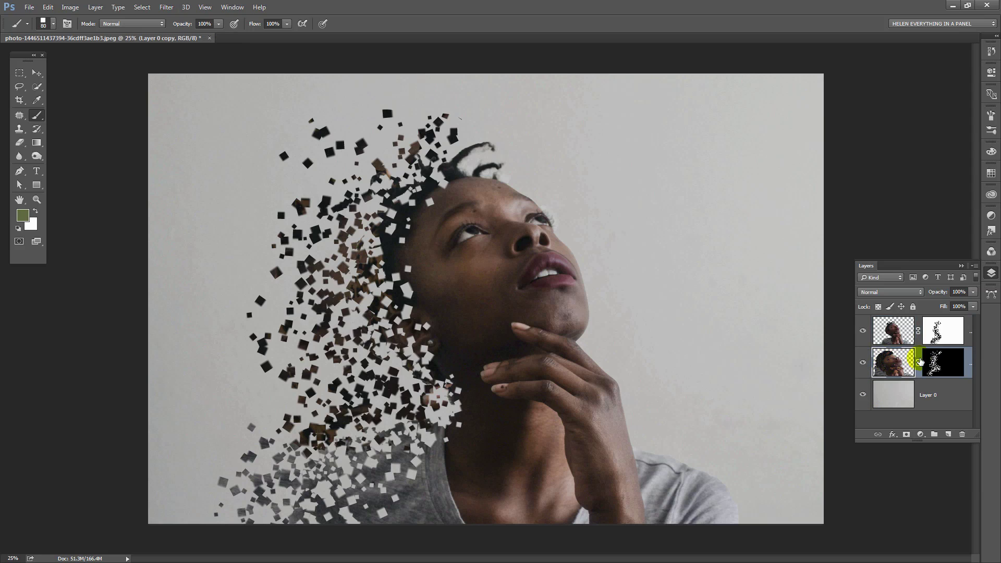
{"action": "left_click", "coordinate": [892, 435]}
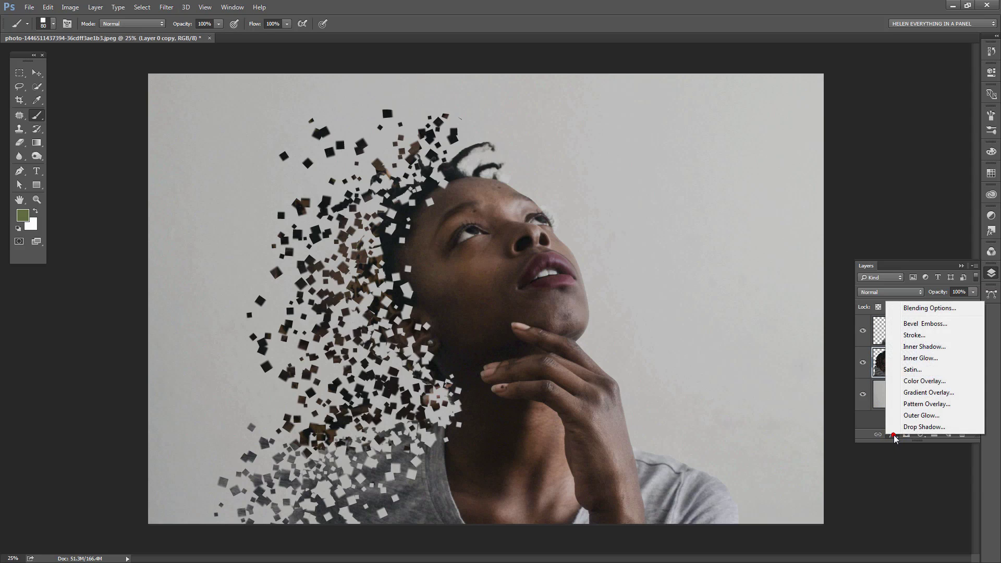
{"action": "left_click", "coordinate": [912, 429]}
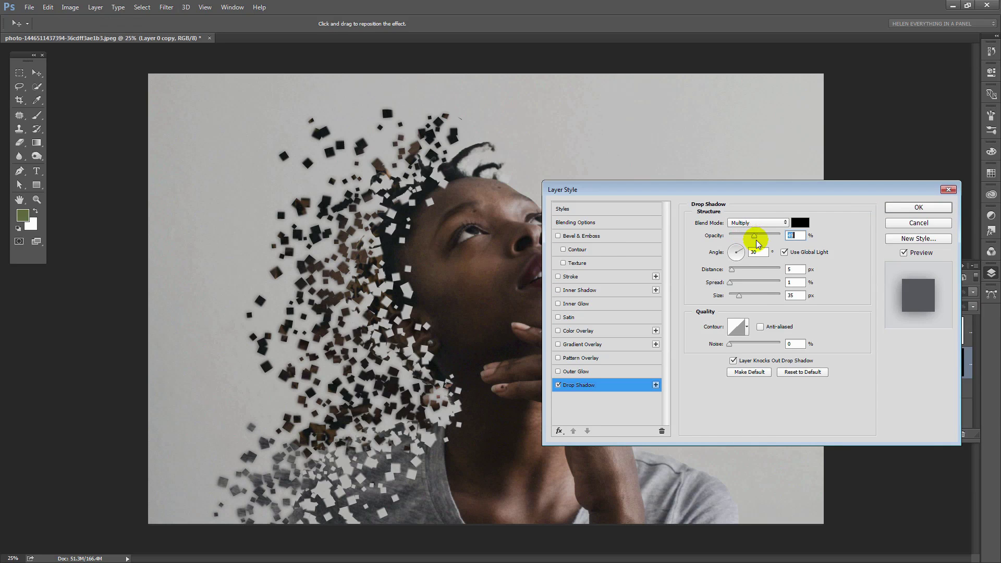
{"action": "left_click", "coordinate": [743, 252]}
{"action": "mouse_move", "coordinate": [743, 252]}
{"action": "left_mouse_down"}
{"action": "mouse_move", "coordinate": [728, 252]}
{"action": "mouse_move", "coordinate": [741, 243]}
{"action": "left_mouse_up"}
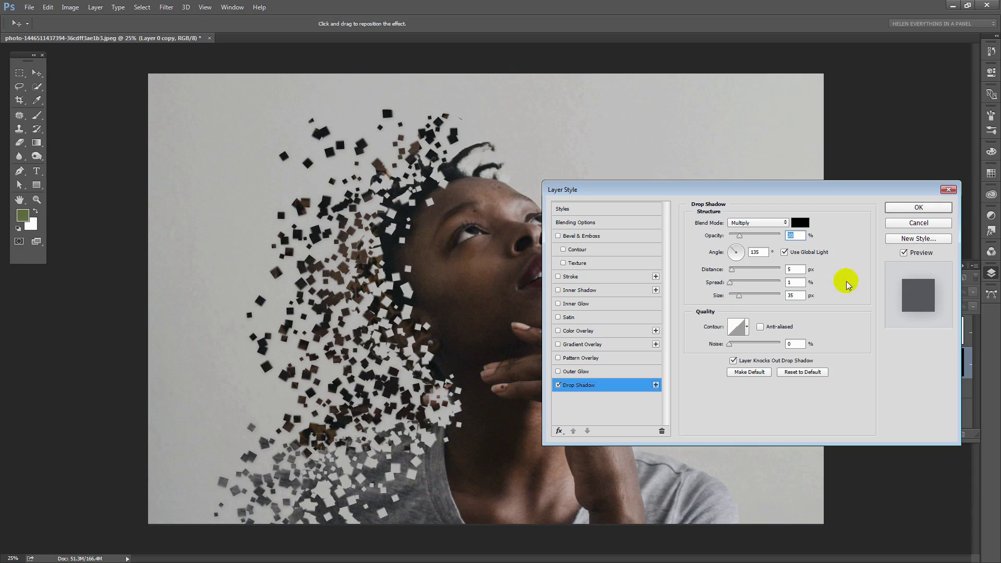
Set the drop shadow's spread to 0%, size to 29 px and opacity to about 45%, and compare the image with and without it.
{"action": "left_click_drag", "start_coordinate": [735, 296], "coordinate": [740, 295]}
{"action": "left_click", "coordinate": [729, 286]}
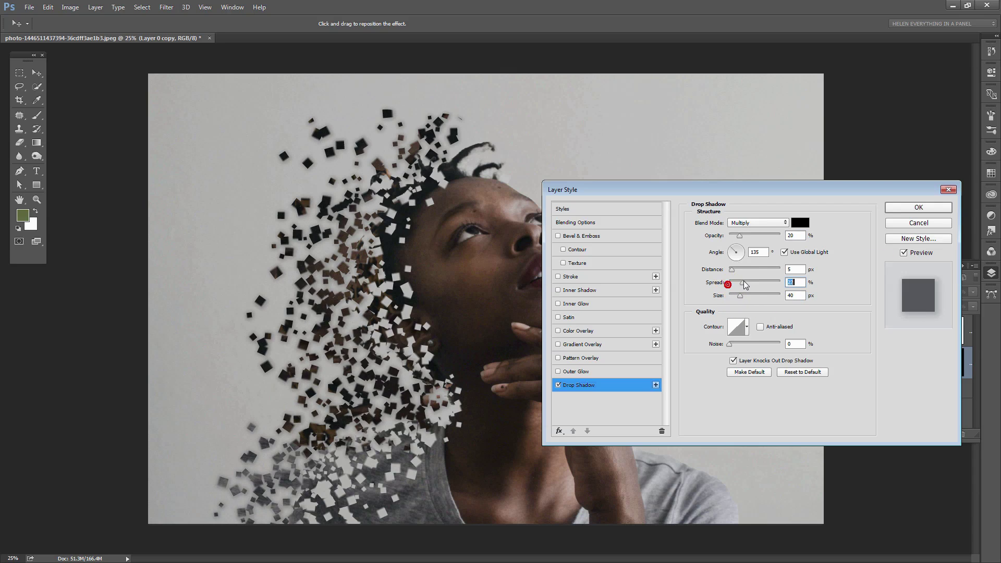
{"action": "left_click_drag", "start_coordinate": [738, 293], "coordinate": [733, 291]}
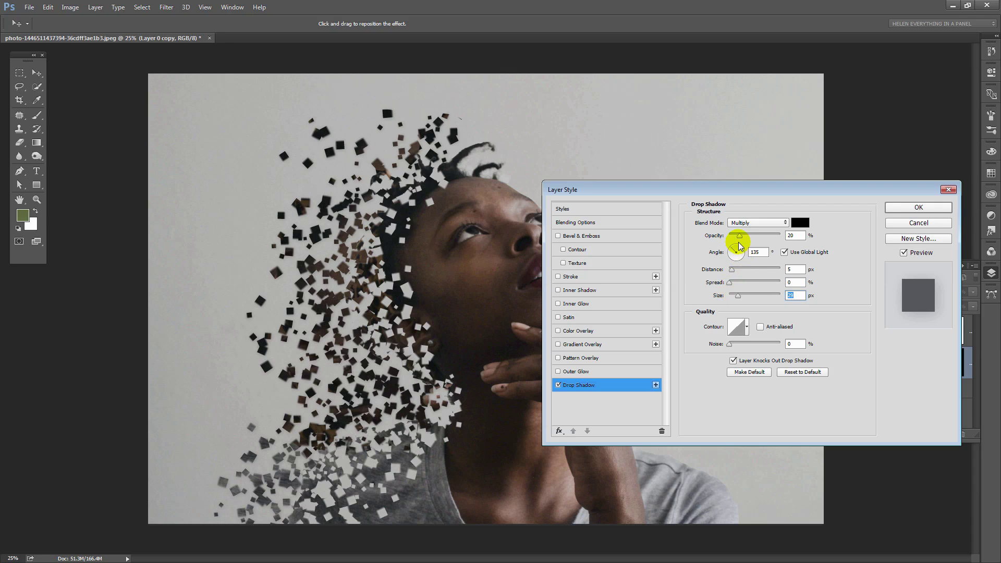
{"action": "left_click_drag", "start_coordinate": [740, 235], "coordinate": [755, 241]}
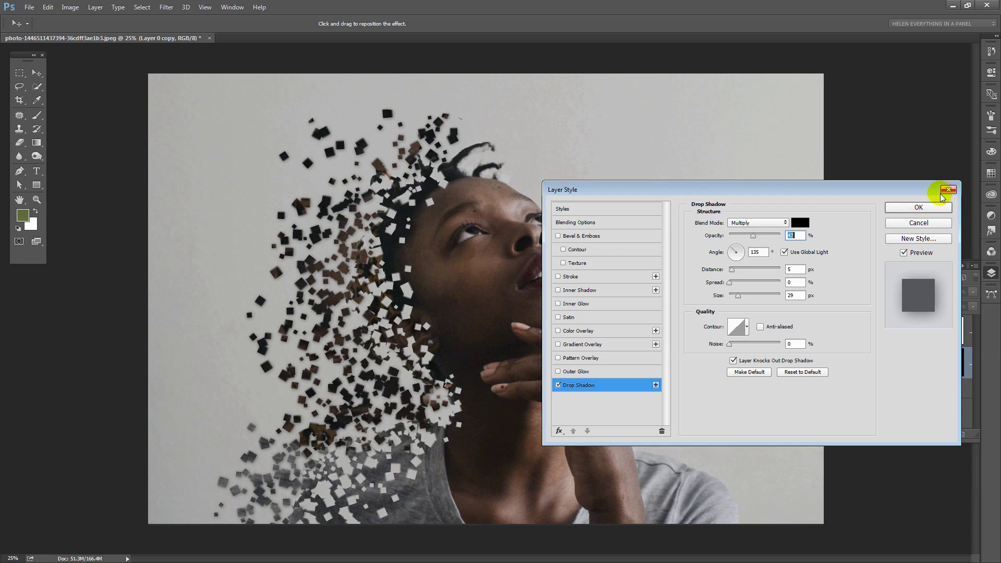
{"action": "left_click", "coordinate": [928, 206]}
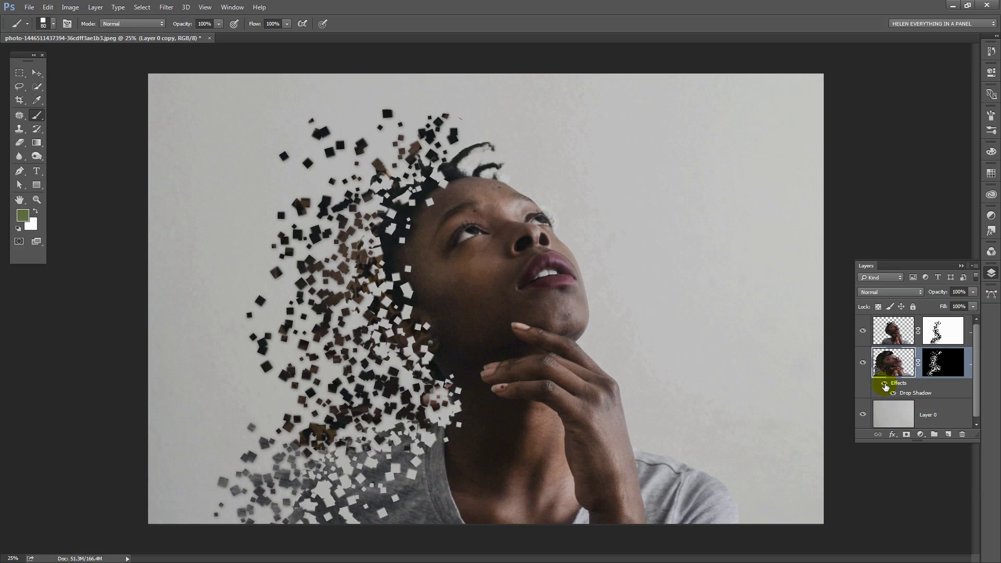
{"action": "left_click", "coordinate": [884, 384]}
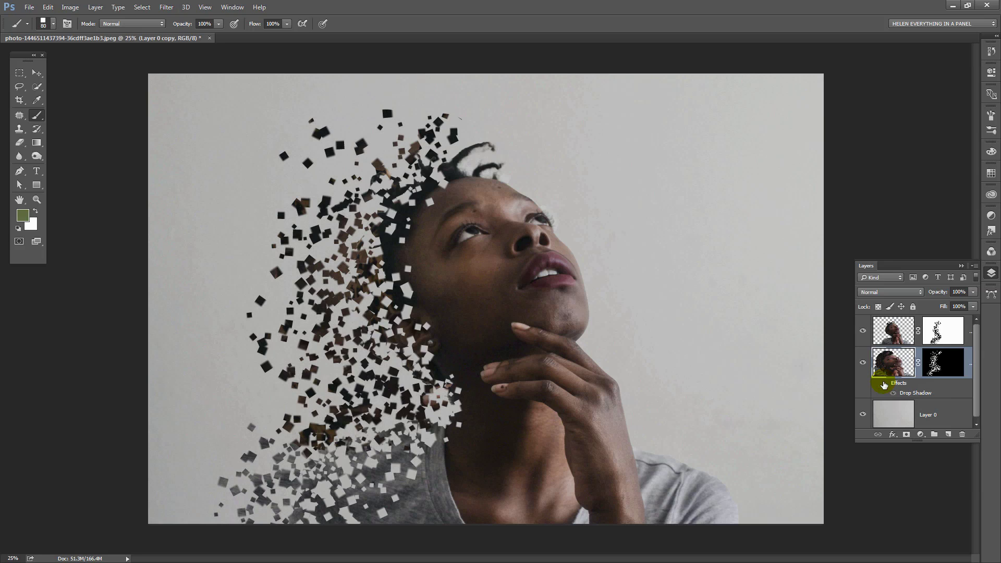
{"action": "left_click", "coordinate": [884, 384]}
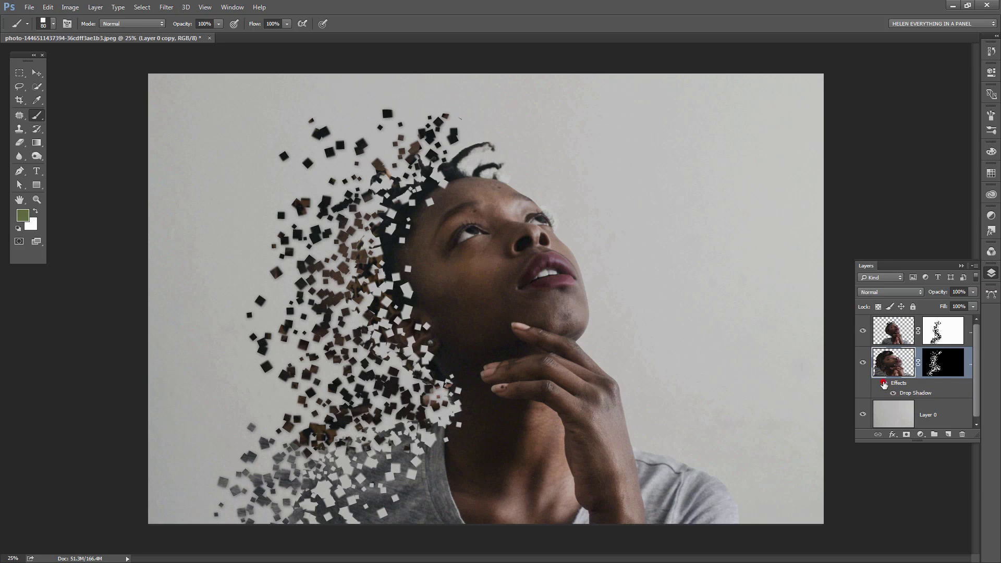